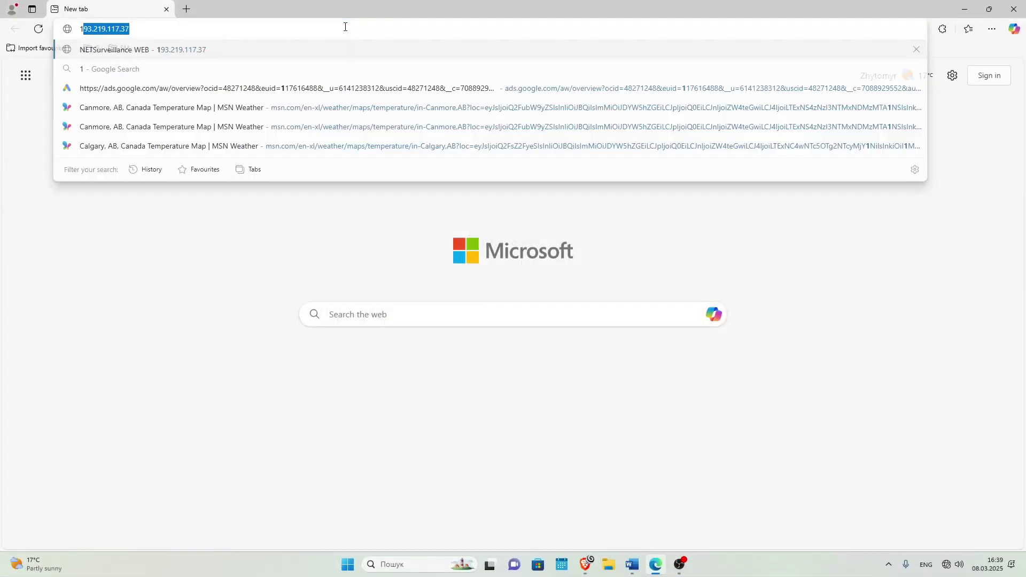
Load the router's LuCI admin page at 192.168.1.1 in Edge.
{"action": "type", "text": "92.168.1.1"}
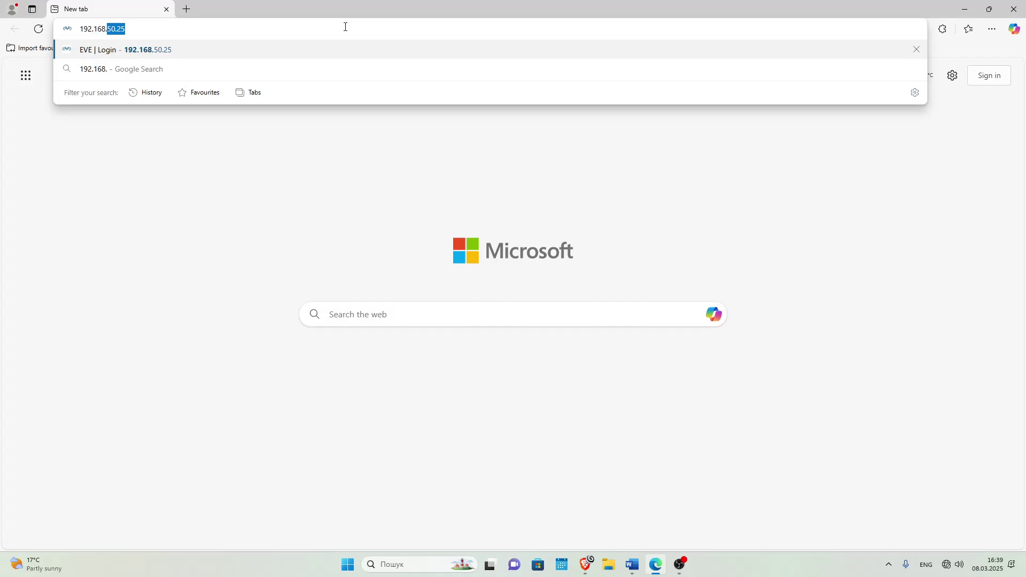
{"action": "key", "text": "Return"}
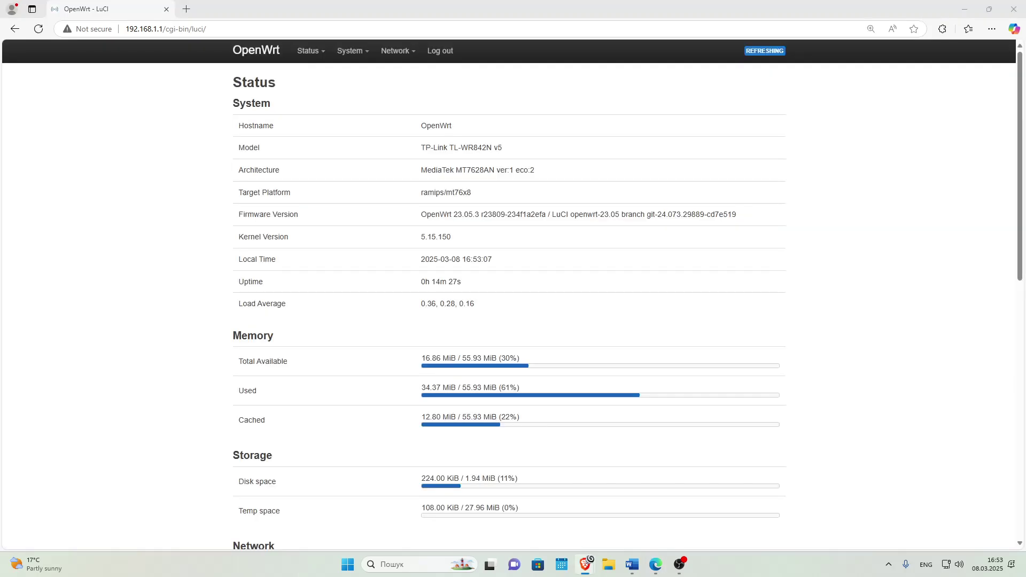
Keep the wan interface's protocol as DHCP client, save it, and apply the network changes.
{"action": "mouse_move", "coordinate": [398, 56]}
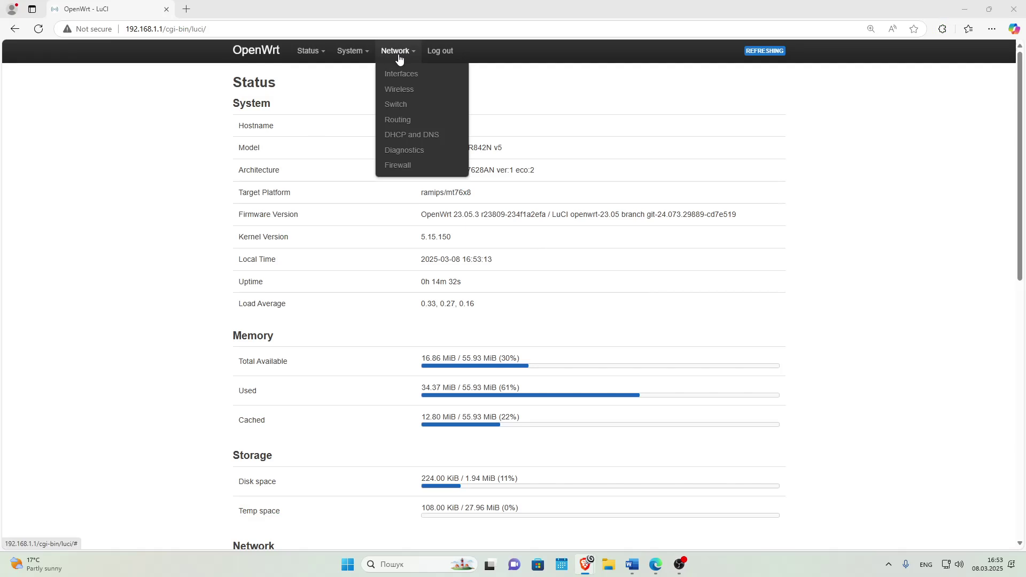
{"action": "left_click", "coordinate": [402, 75]}
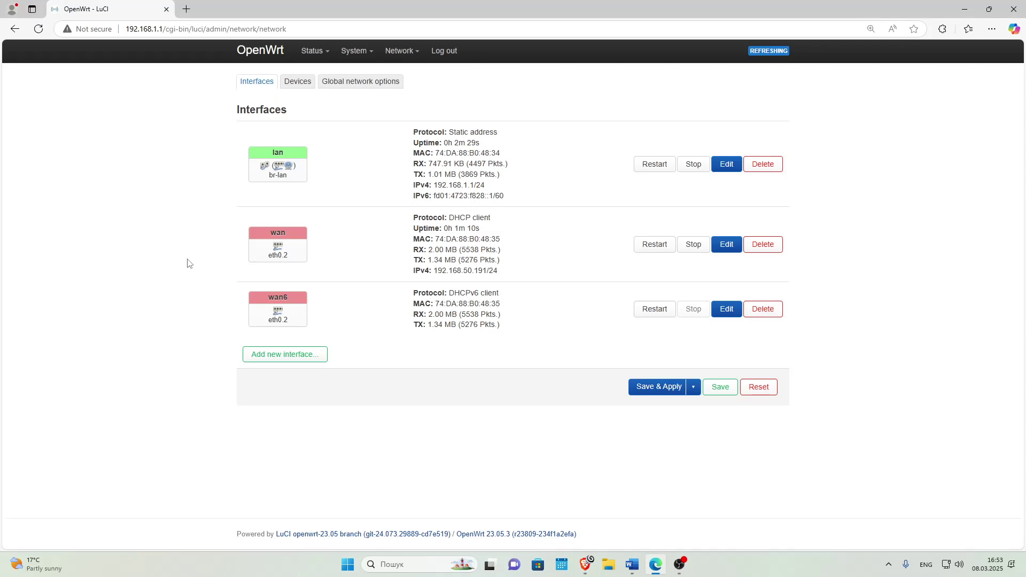
{"action": "left_click", "coordinate": [725, 244]}
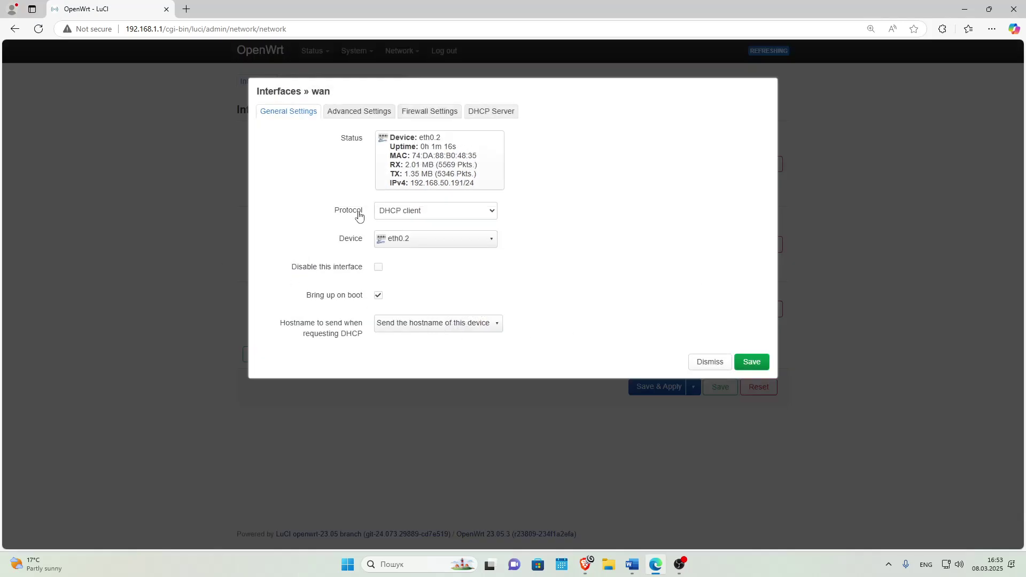
{"action": "left_click", "coordinate": [406, 216]}
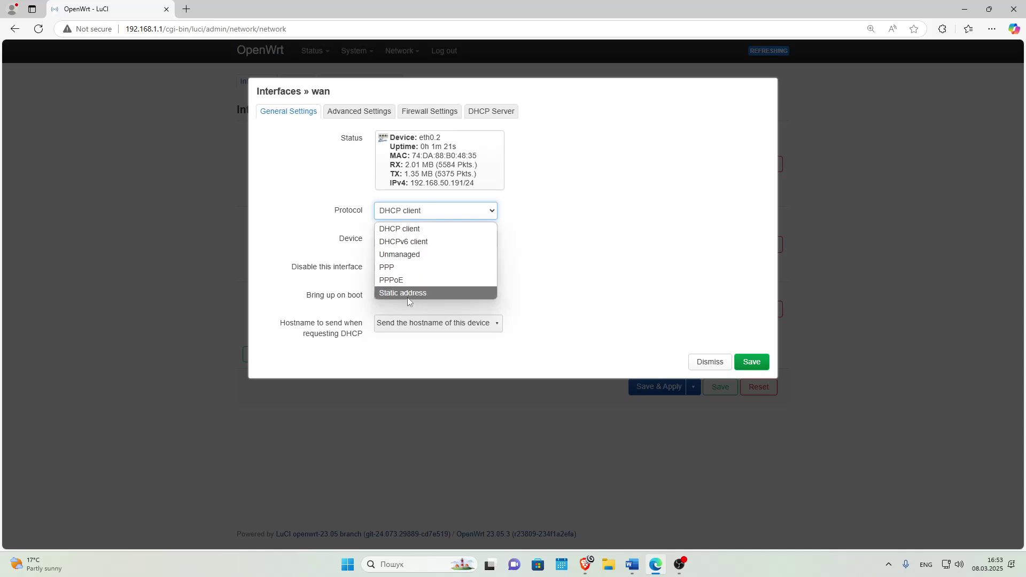
{"action": "left_click", "coordinate": [436, 230]}
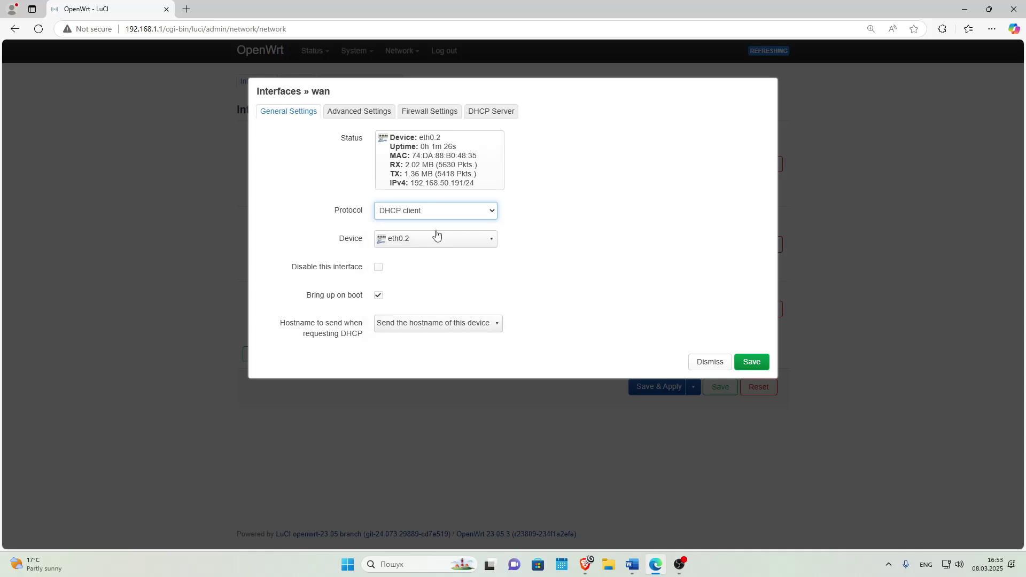
{"action": "left_click", "coordinate": [750, 361]}
{"action": "left_click", "coordinate": [660, 362]}
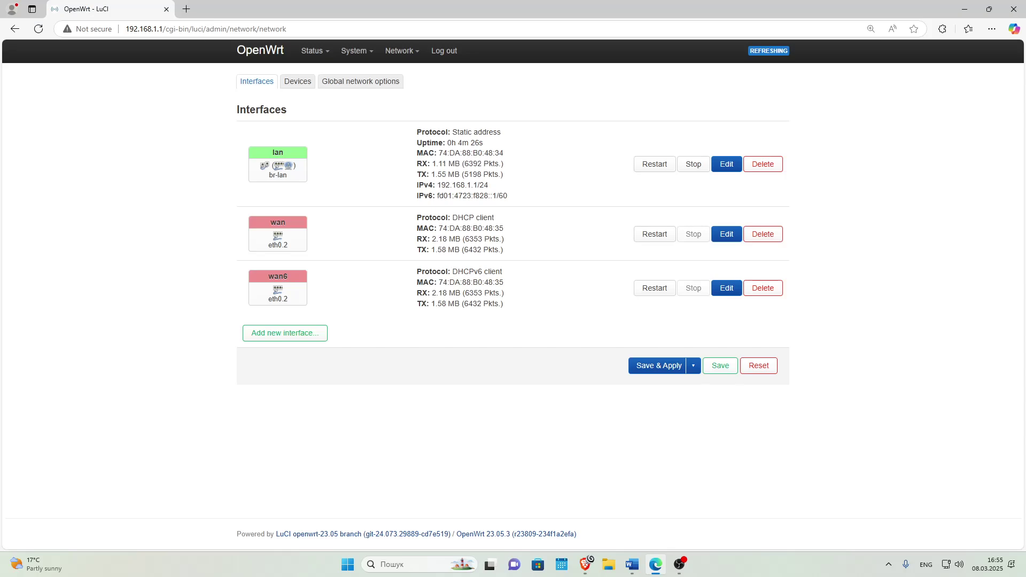
Open the lan interface's general settings and keep its protocol as Static address.
{"action": "mouse_move", "coordinate": [400, 51]}
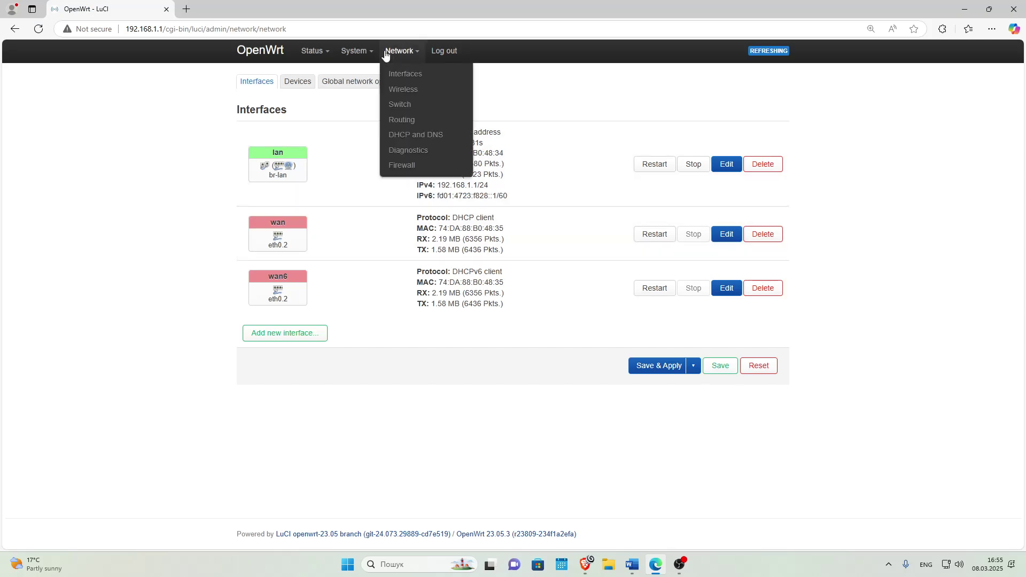
{"action": "left_click", "coordinate": [406, 75]}
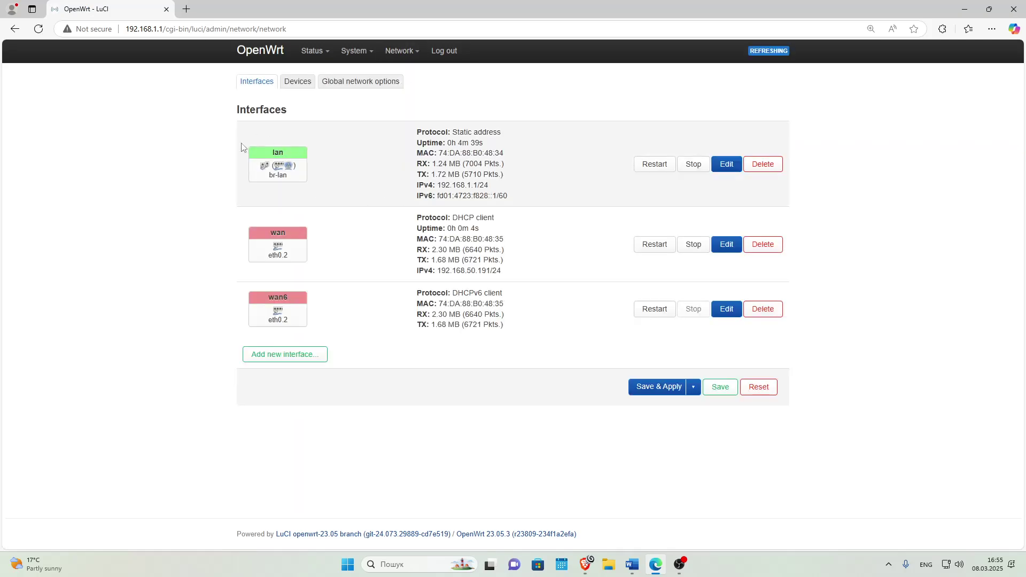
{"action": "left_click", "coordinate": [730, 169]}
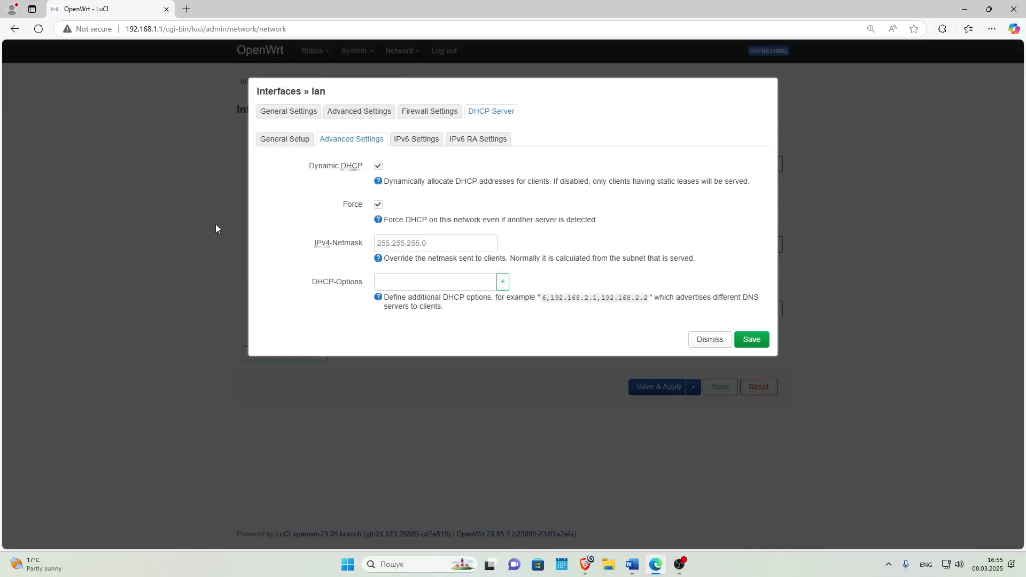
{"action": "left_click", "coordinate": [272, 116]}
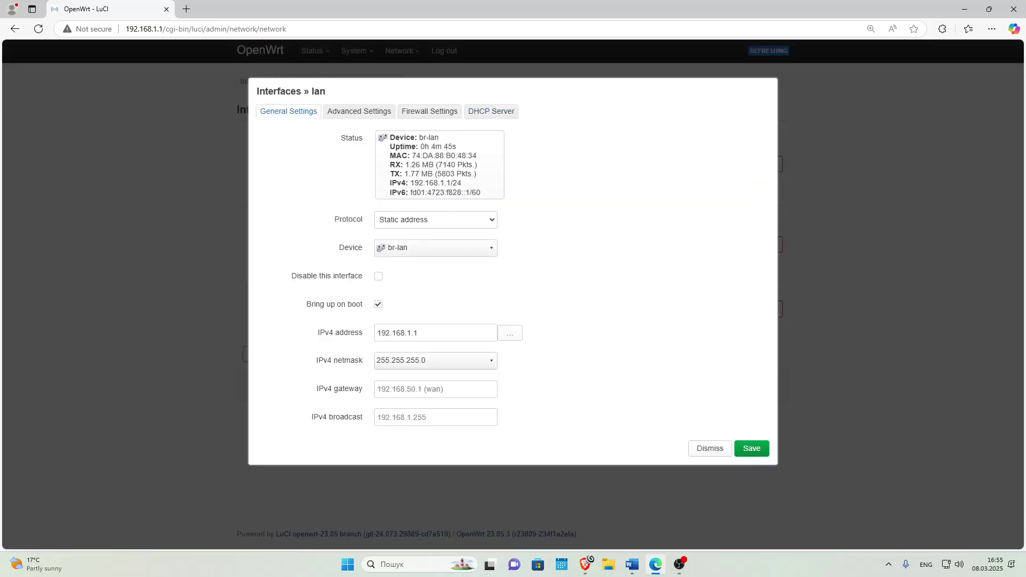
{"action": "left_click", "coordinate": [407, 221]}
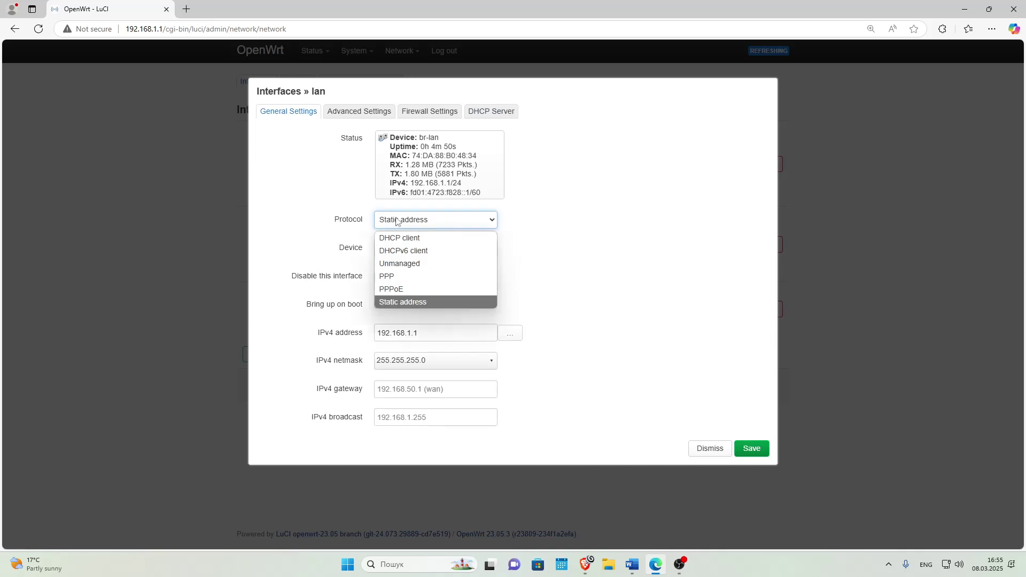
{"action": "left_click", "coordinate": [407, 221]}
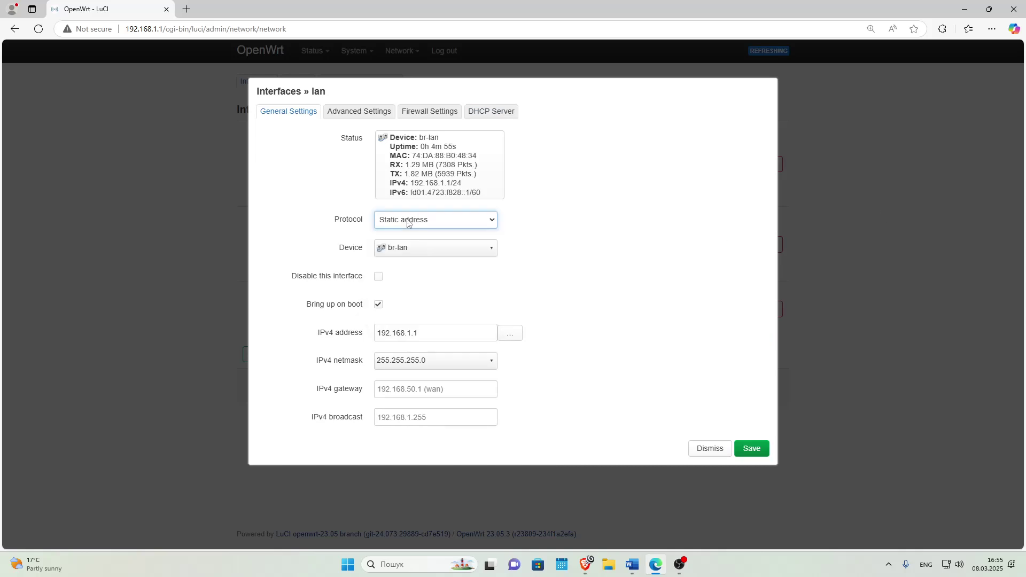
Check lan's 192.168.1.1 address, 255.255.255.0 netmask, gateway and broadcast, and view its DHCP Server setup.
{"action": "left_click", "coordinate": [359, 336]}
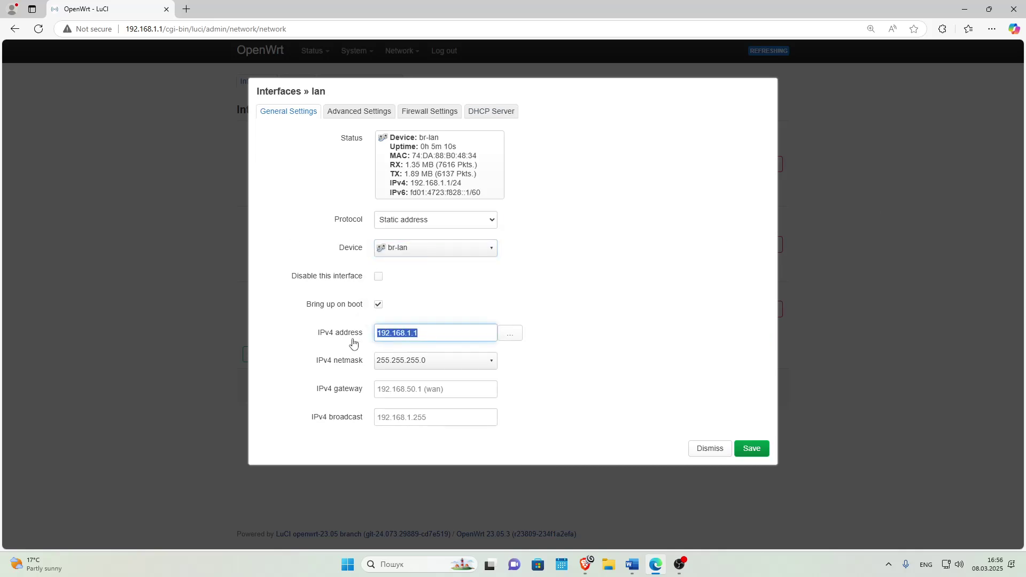
{"action": "left_click", "coordinate": [438, 363]}
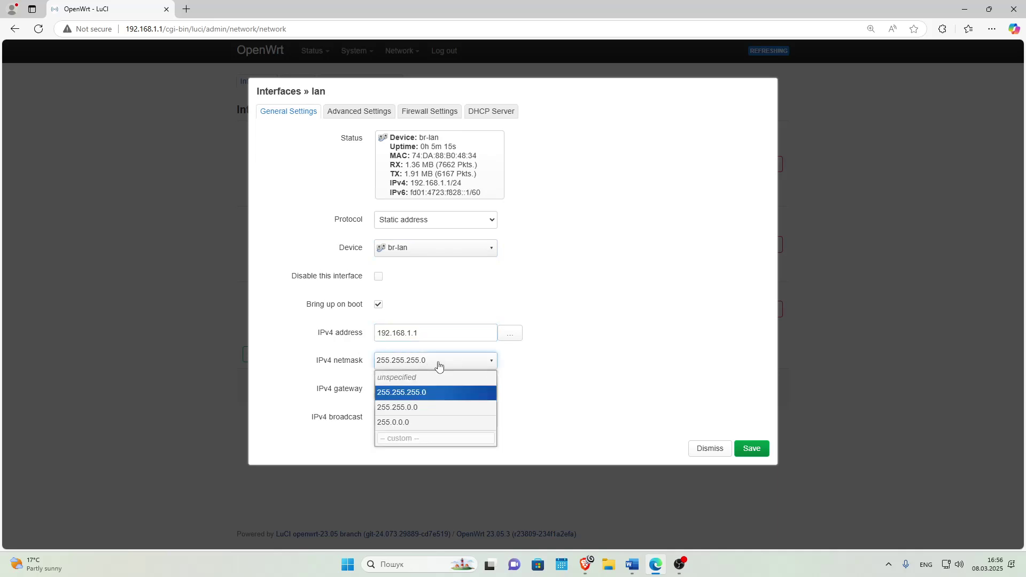
{"action": "left_click", "coordinate": [419, 392]}
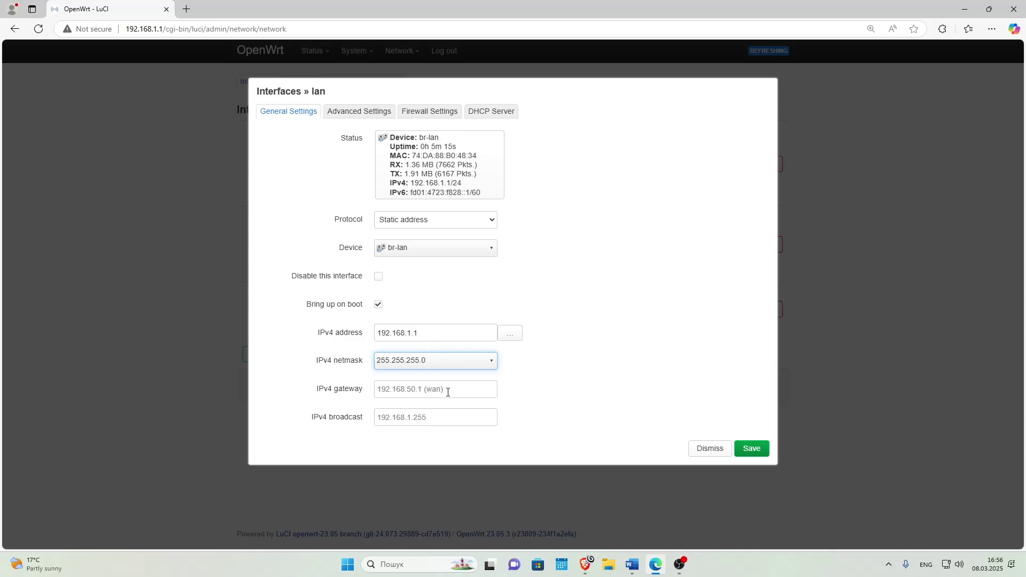
{"action": "left_click", "coordinate": [362, 394]}
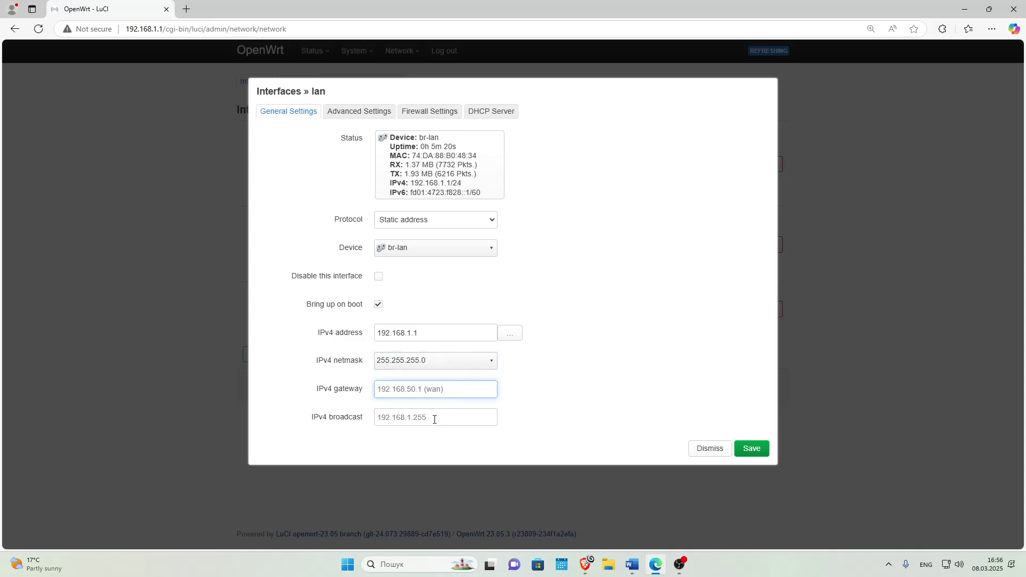
{"action": "left_click", "coordinate": [379, 418]}
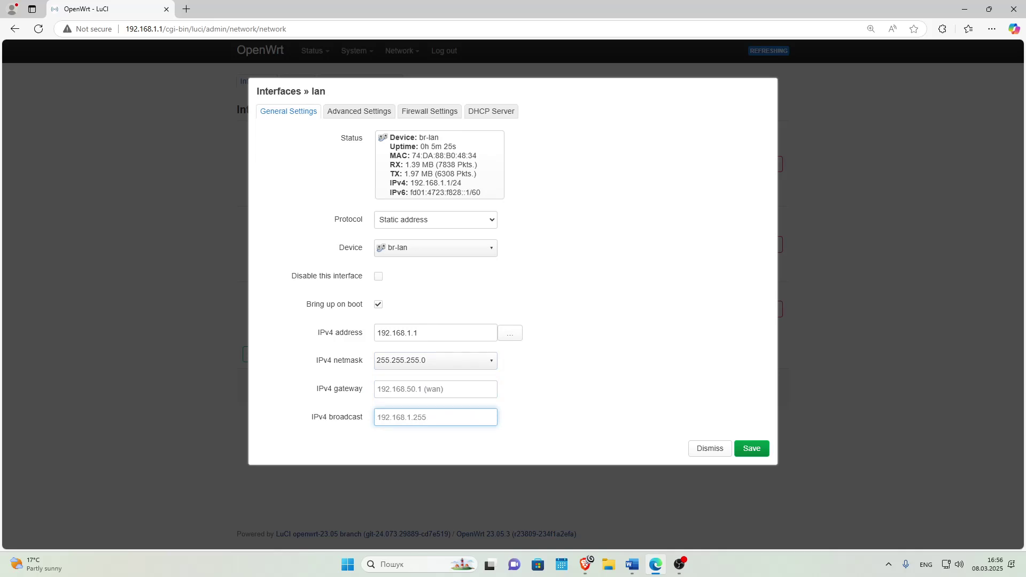
{"action": "left_click", "coordinate": [490, 112]}
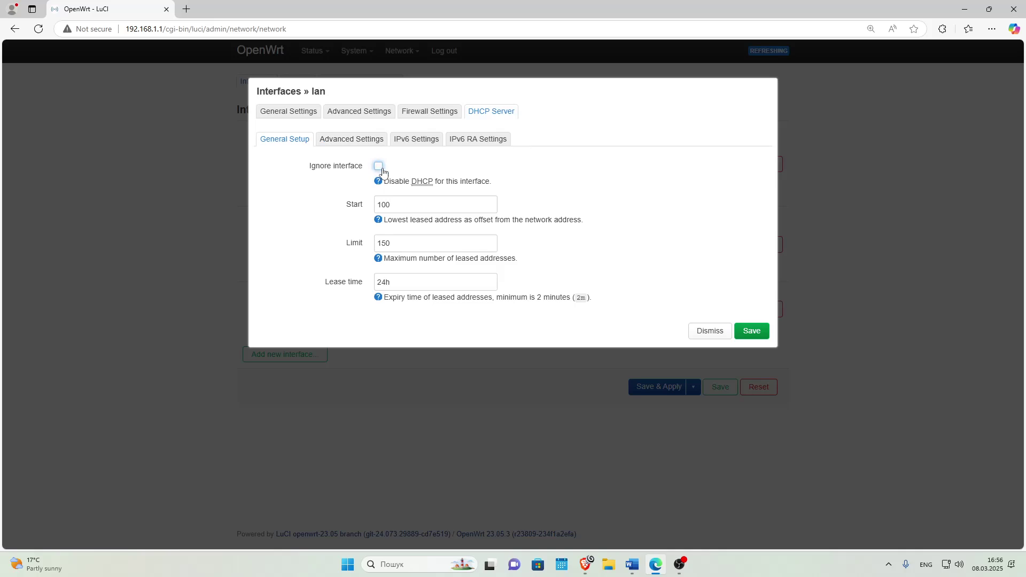
{"action": "double_click", "coordinate": [384, 204]}
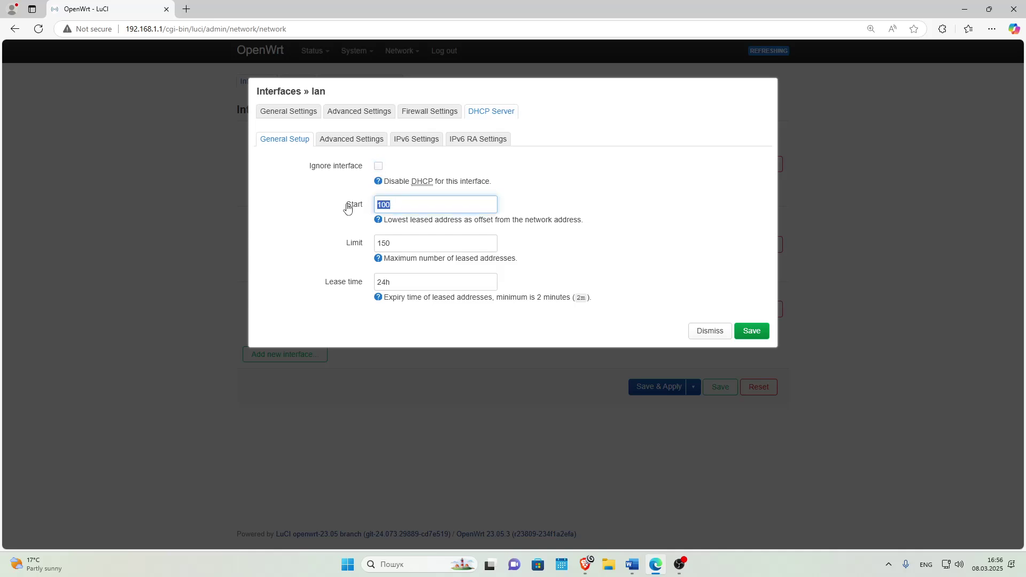
{"action": "left_click_drag", "start_coordinate": [406, 244], "coordinate": [329, 244]}
{"action": "left_click", "coordinate": [400, 245]}
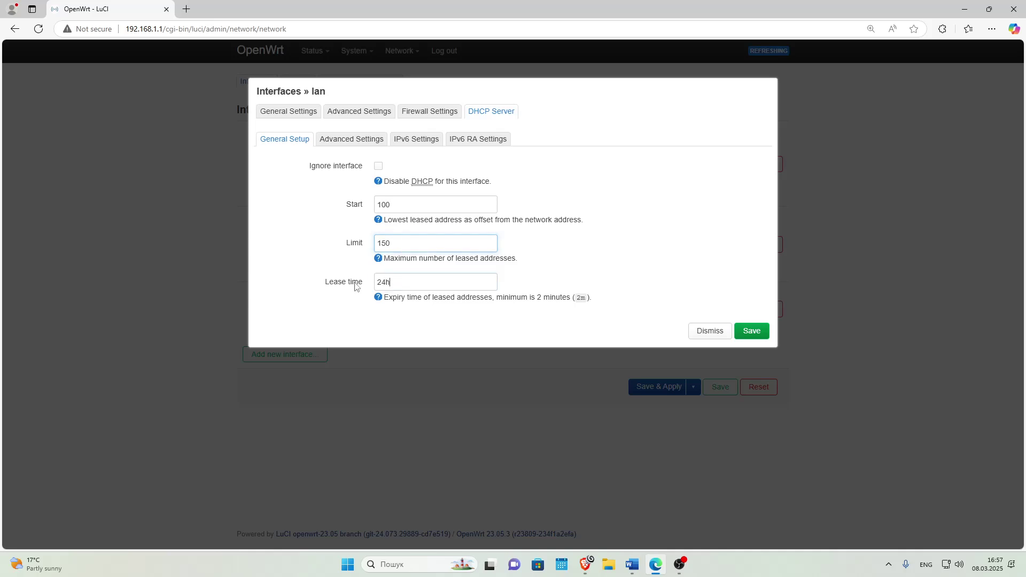
{"action": "left_click", "coordinate": [396, 282]}
{"action": "left_click_drag", "start_coordinate": [393, 282], "coordinate": [351, 289]}
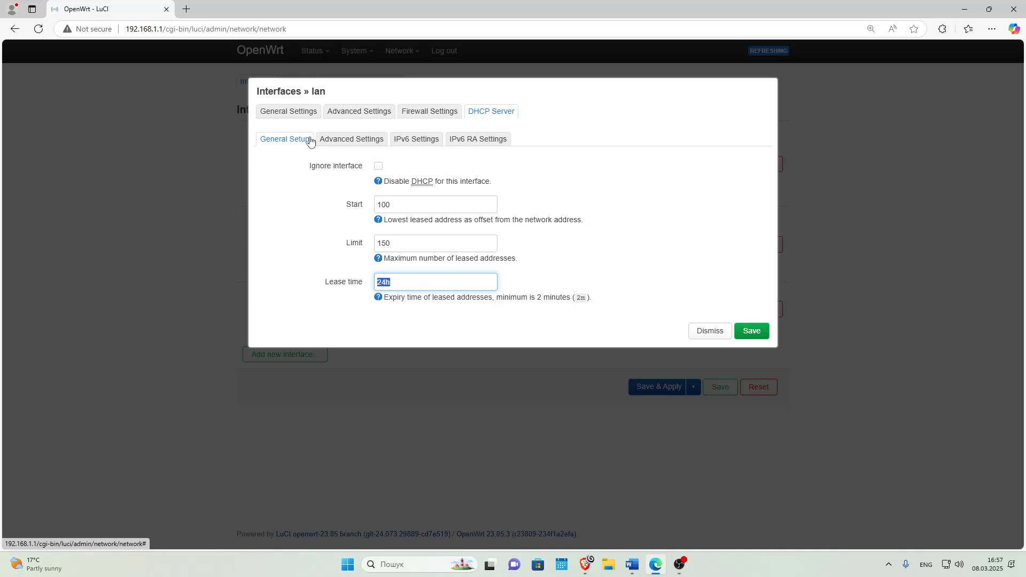
{"action": "left_click", "coordinate": [359, 140]}
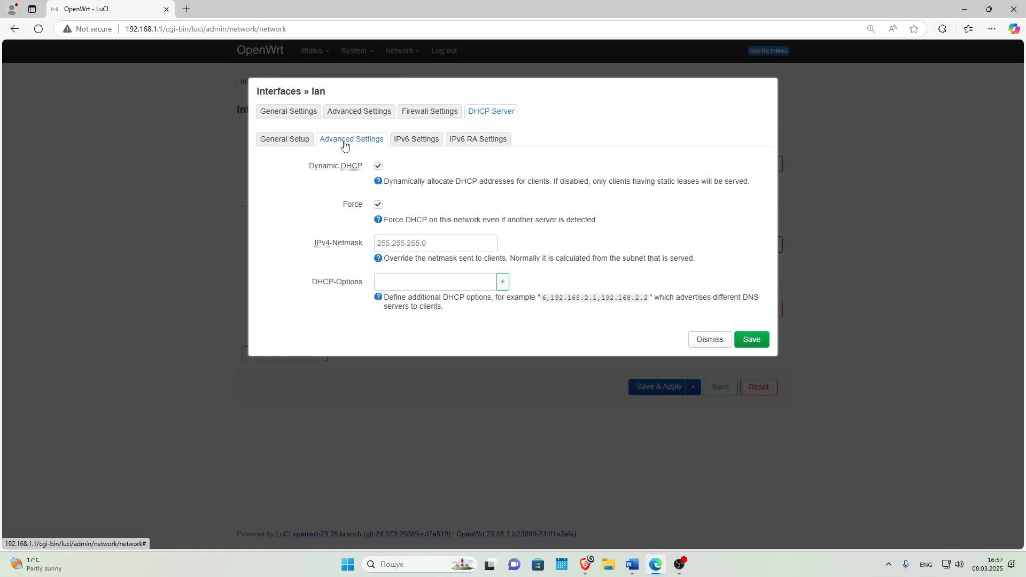
Toggle Force DHCP and edit the DHCP-Options entry 3,192.168.1.1 toward 6,8.8.
{"action": "left_click", "coordinate": [377, 168]}
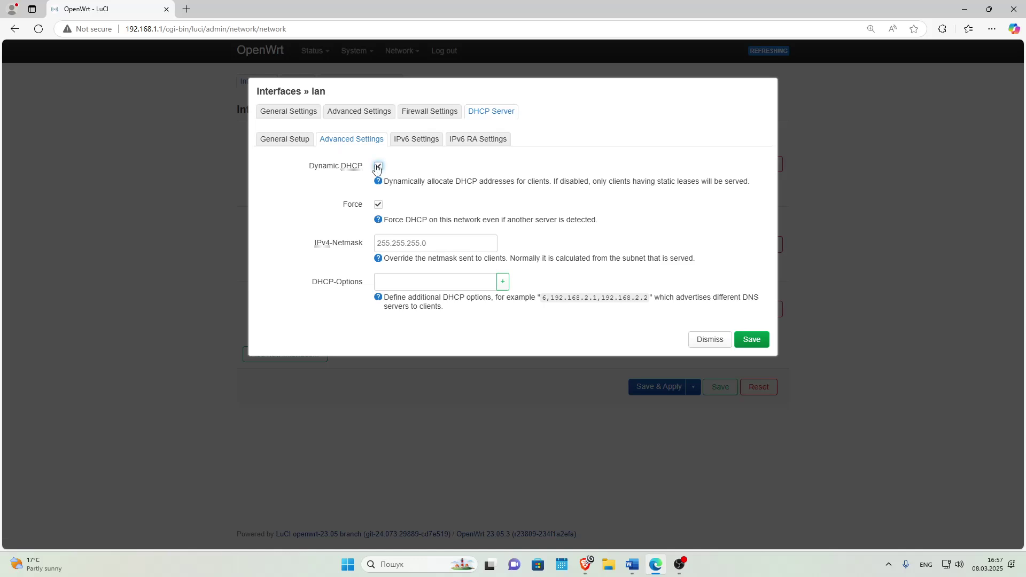
{"action": "left_click", "coordinate": [378, 206]}
{"action": "left_click", "coordinate": [423, 282]}
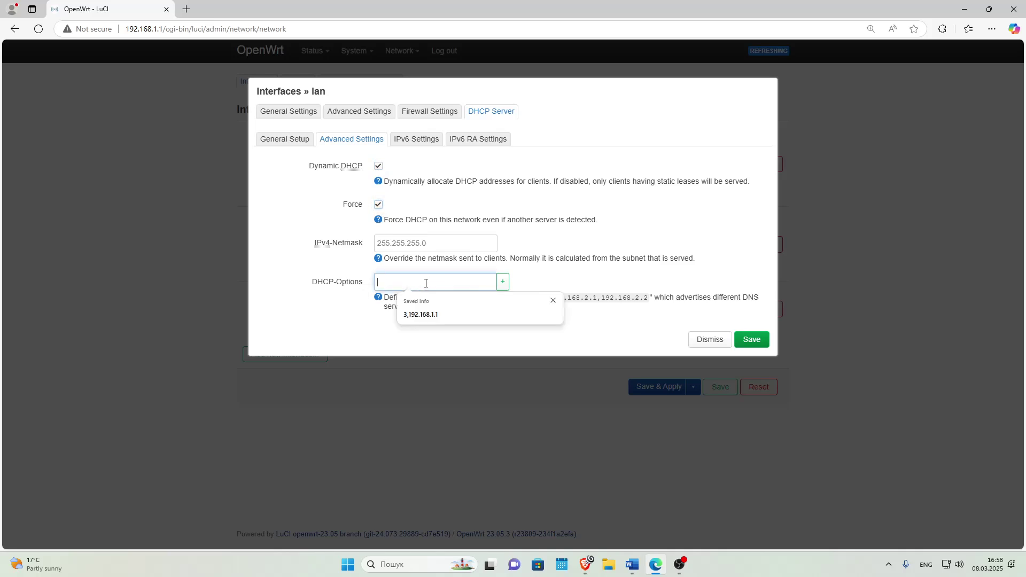
{"action": "left_click", "coordinate": [411, 315]}
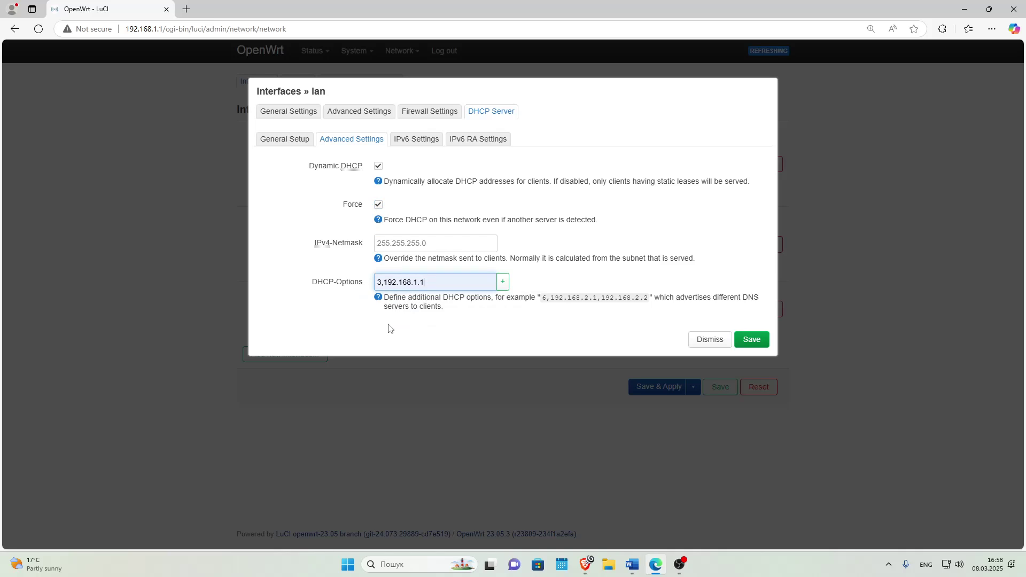
{"action": "left_click_drag", "start_coordinate": [382, 281], "coordinate": [368, 286]}
{"action": "type", "text": "6"}
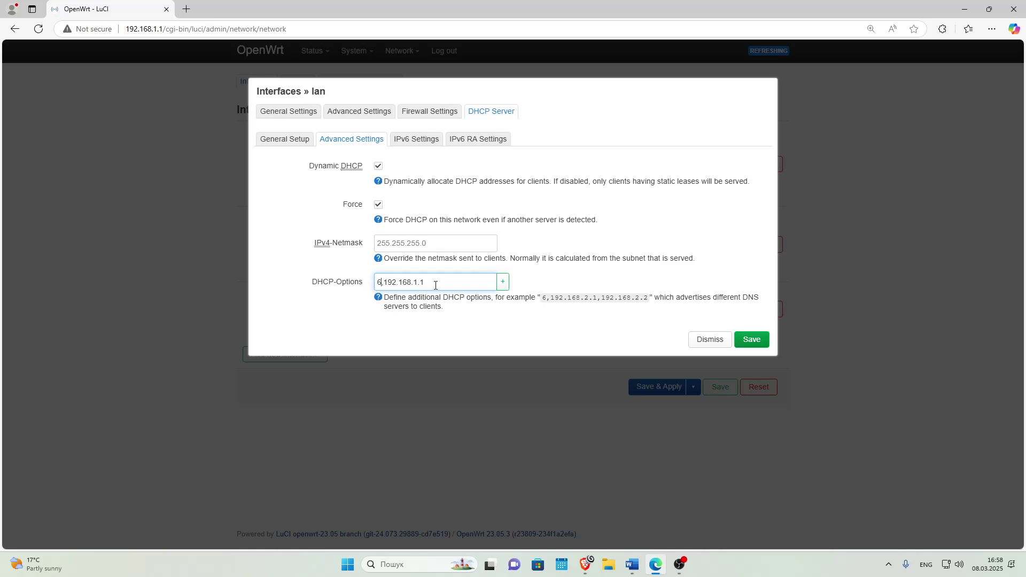
{"action": "left_click_drag", "start_coordinate": [435, 285], "coordinate": [384, 286]}
{"action": "type", "text": "8.8.8.8"}
{"action": "left_click", "coordinate": [472, 340]}
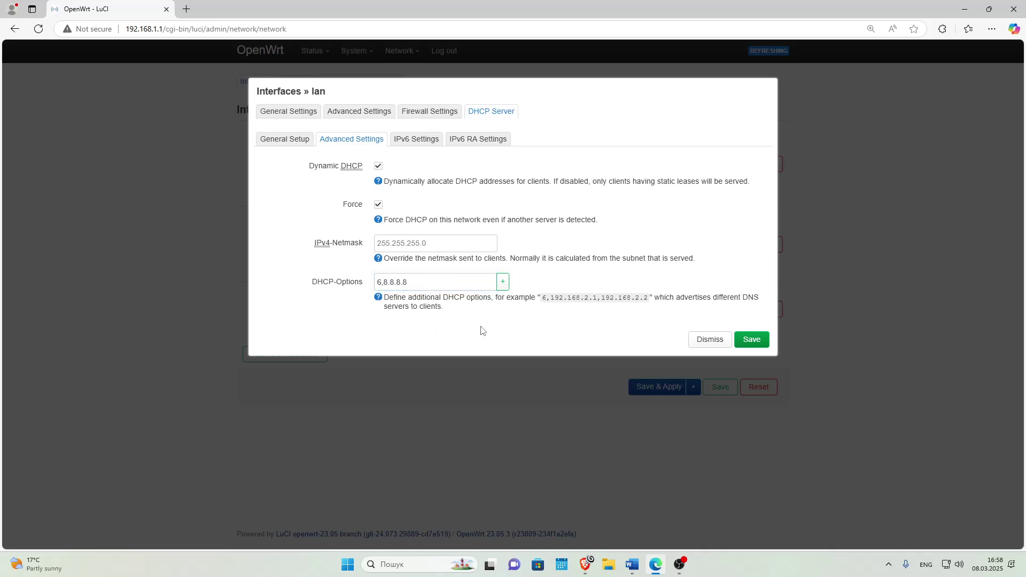
Empty the DHCP-Options field, save the lan settings, and apply the configuration.
{"action": "triple_click", "coordinate": [398, 286]}
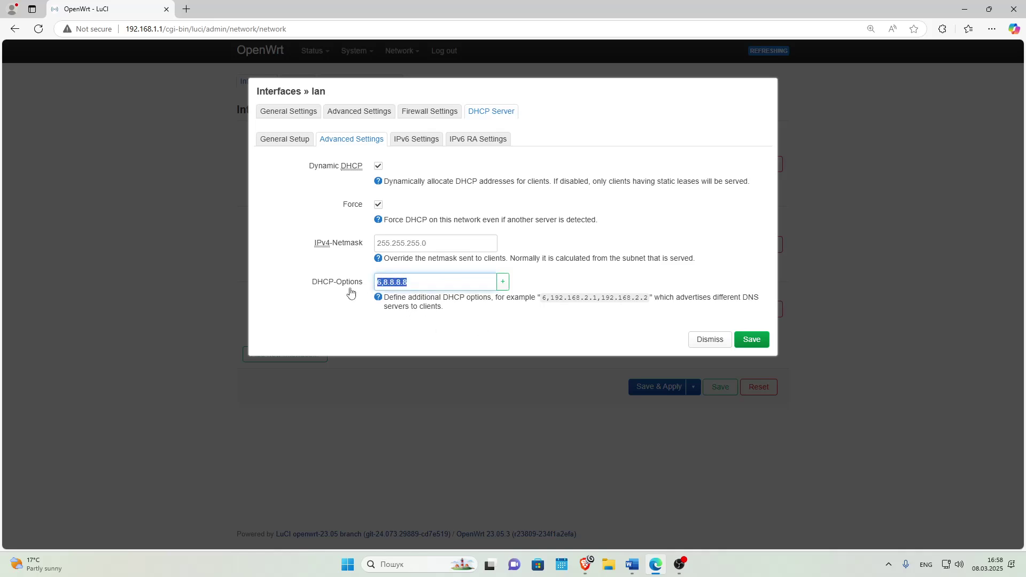
{"action": "key", "text": "BackSpace"}
{"action": "left_click", "coordinate": [751, 339]}
{"action": "left_click", "coordinate": [654, 388]}
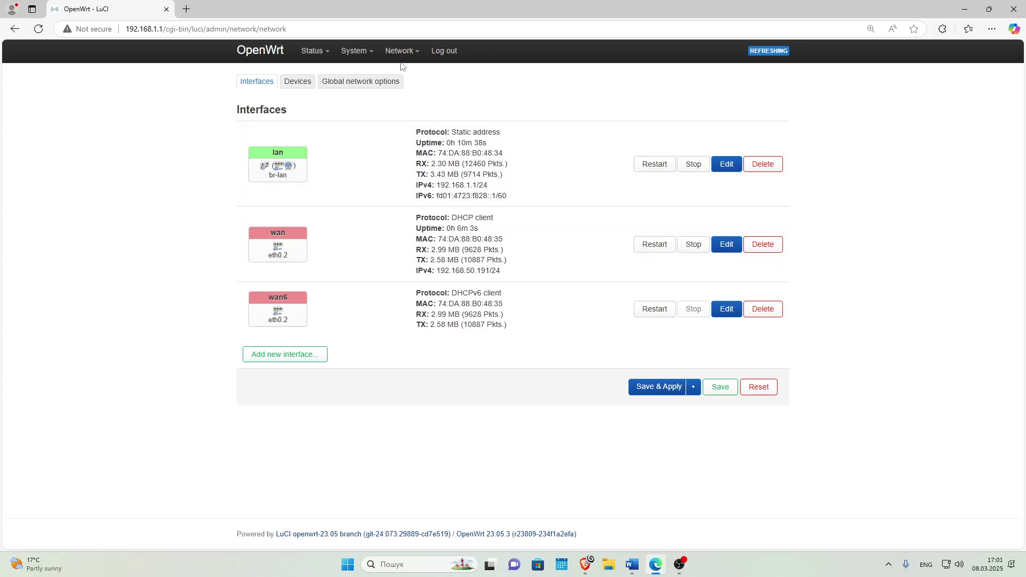
{"action": "left_click", "coordinate": [404, 53]}
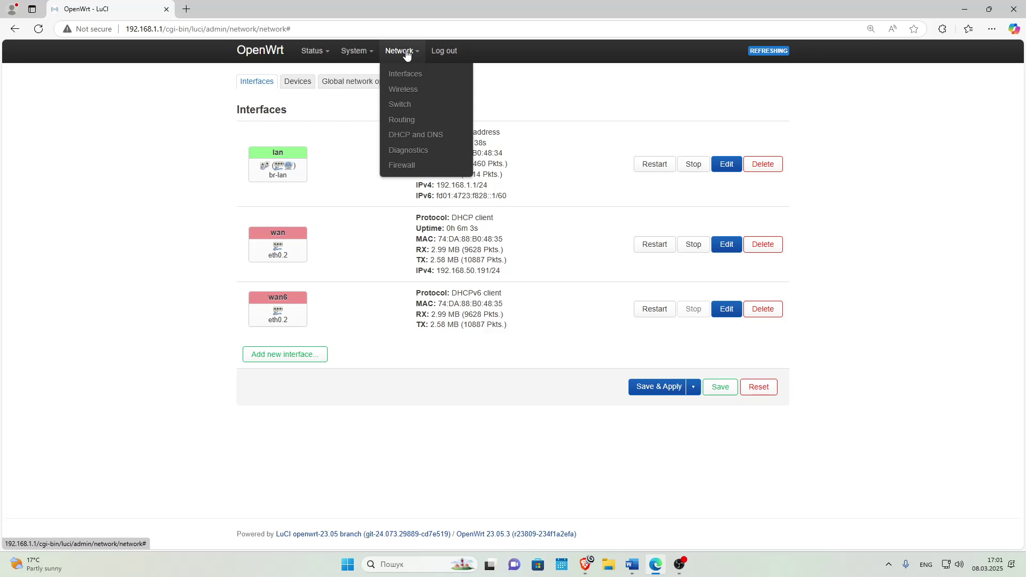
On the Wireless page, enable the disabled OpenWrt wireless network.
{"action": "left_click", "coordinate": [404, 91]}
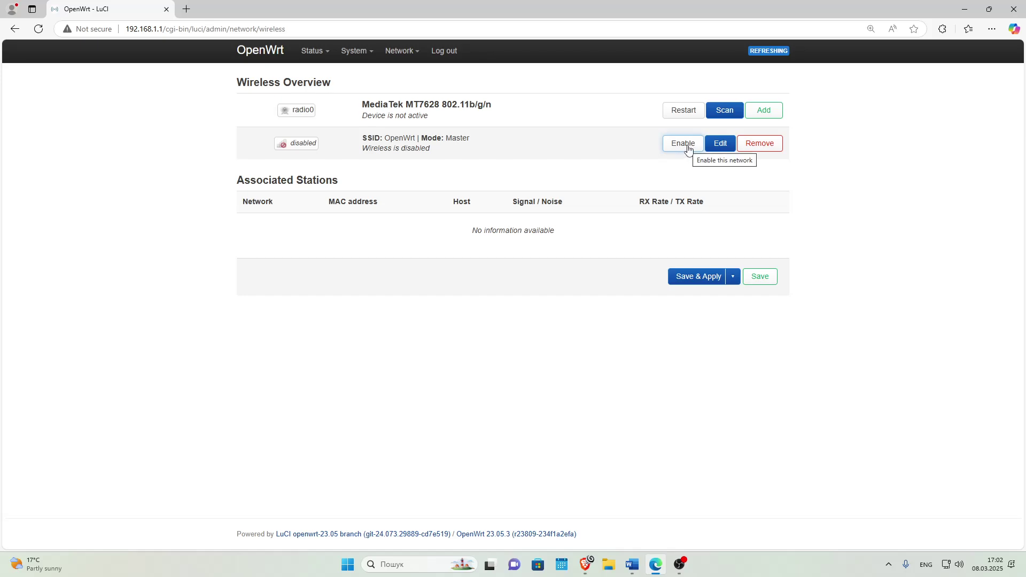
{"action": "left_click", "coordinate": [684, 143]}
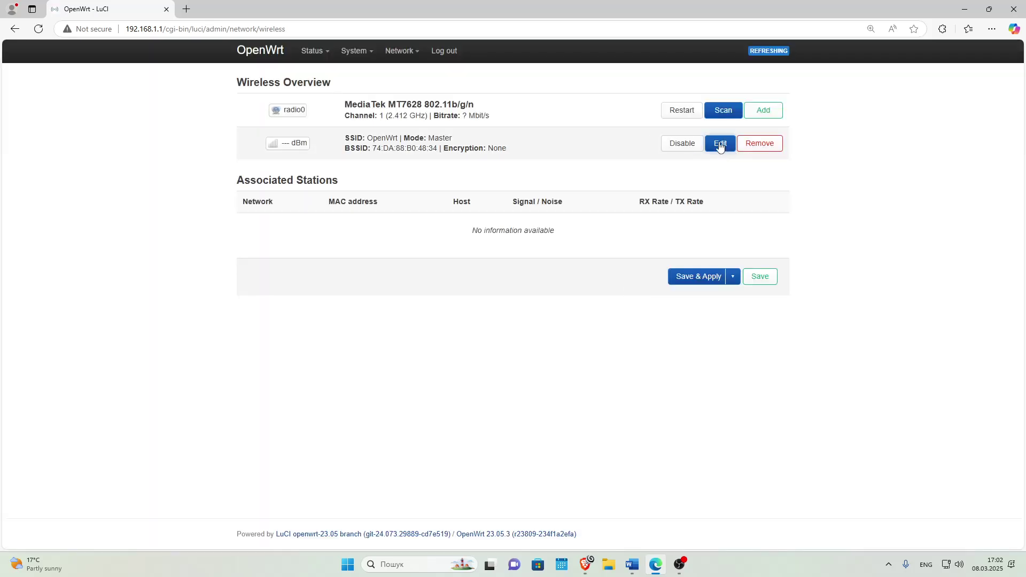
{"action": "left_click", "coordinate": [720, 145]}
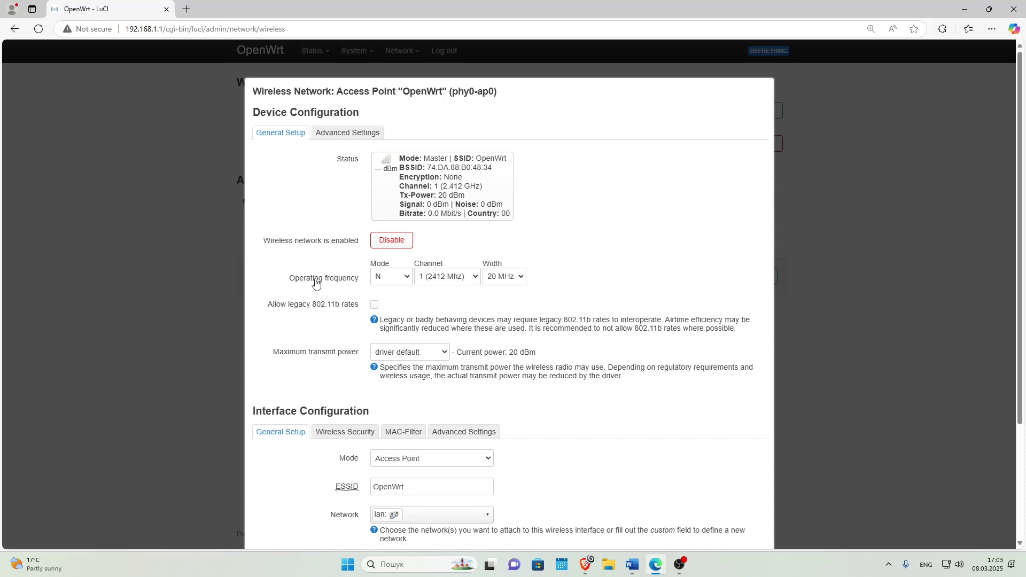
Keep mode N and set auto channel, 40 MHz width and 17 dBm (50 mW) transmit power.
{"action": "left_click", "coordinate": [392, 282]}
{"action": "left_click", "coordinate": [391, 282]}
{"action": "left_click", "coordinate": [452, 282]}
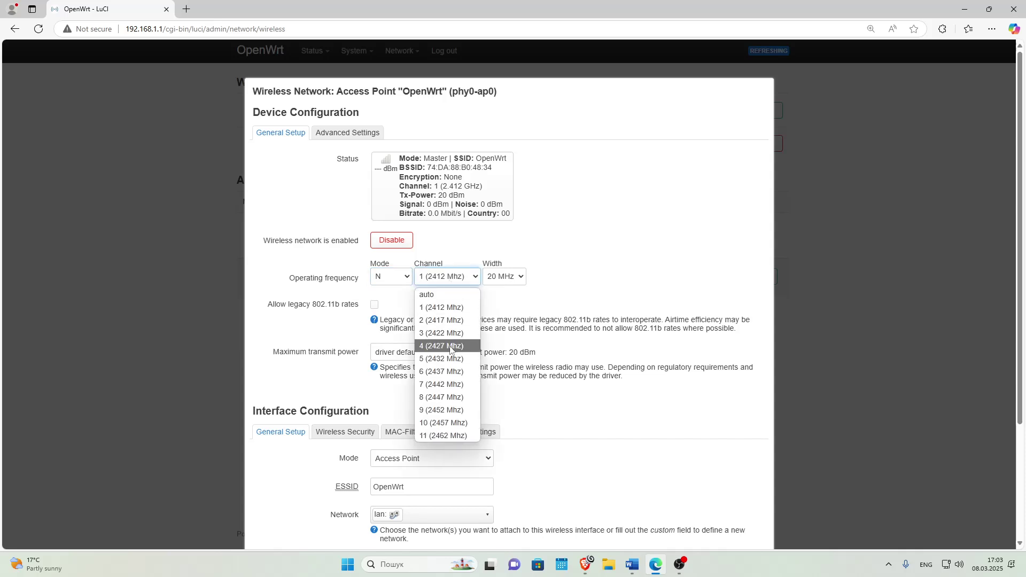
{"action": "left_click", "coordinate": [448, 295]}
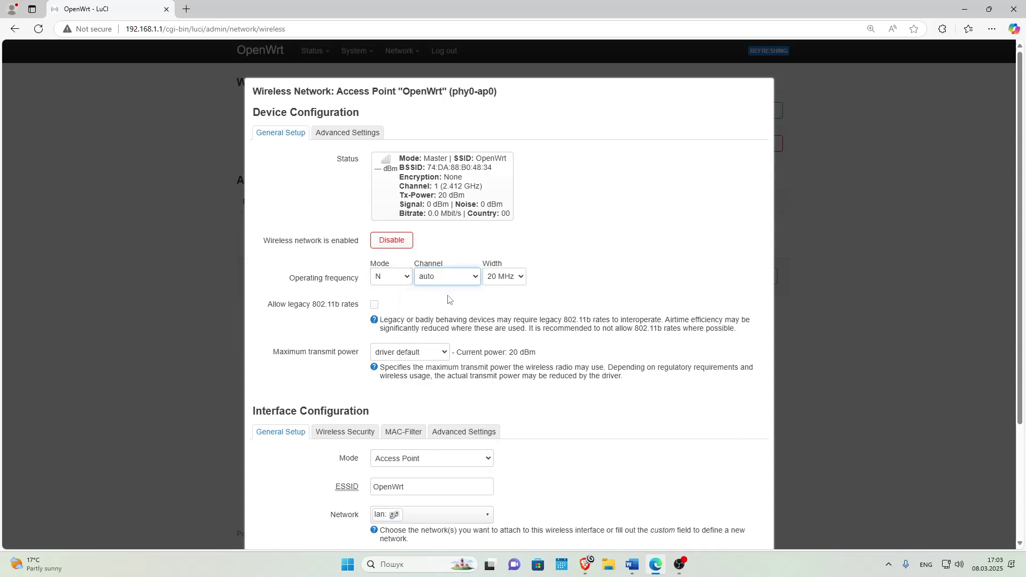
{"action": "left_click", "coordinate": [505, 283]}
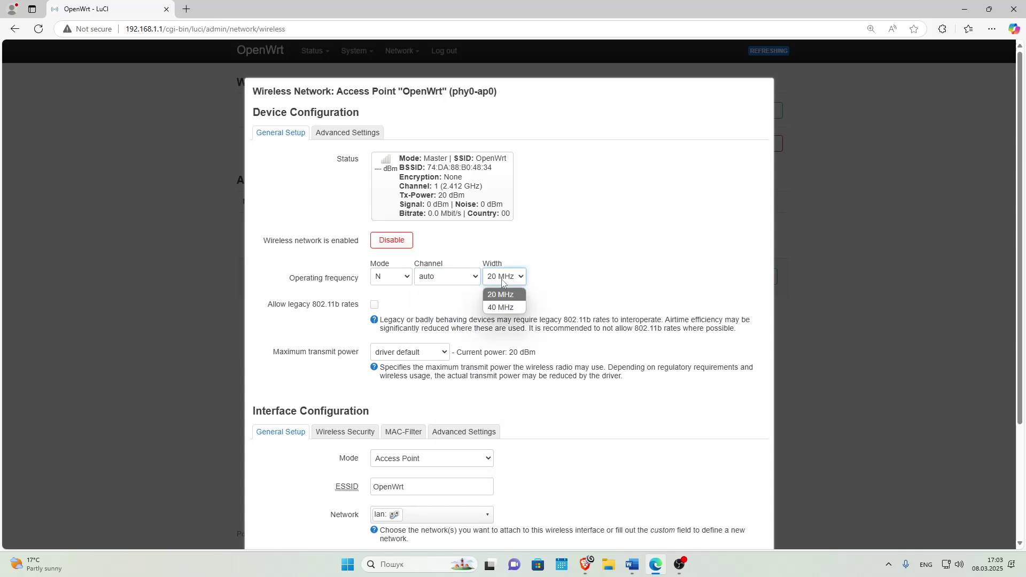
{"action": "left_click", "coordinate": [505, 308]}
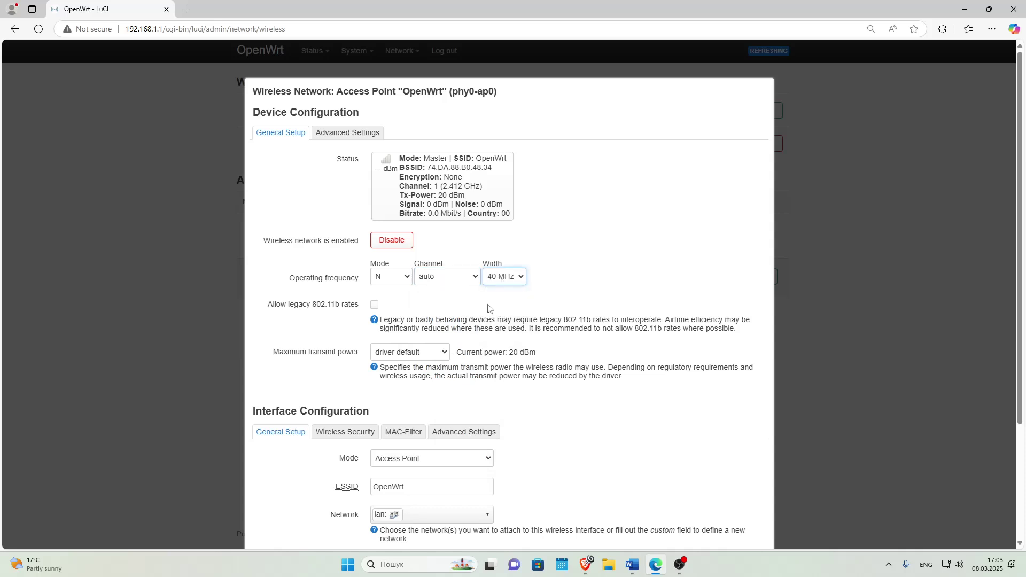
{"action": "left_click", "coordinate": [424, 352]}
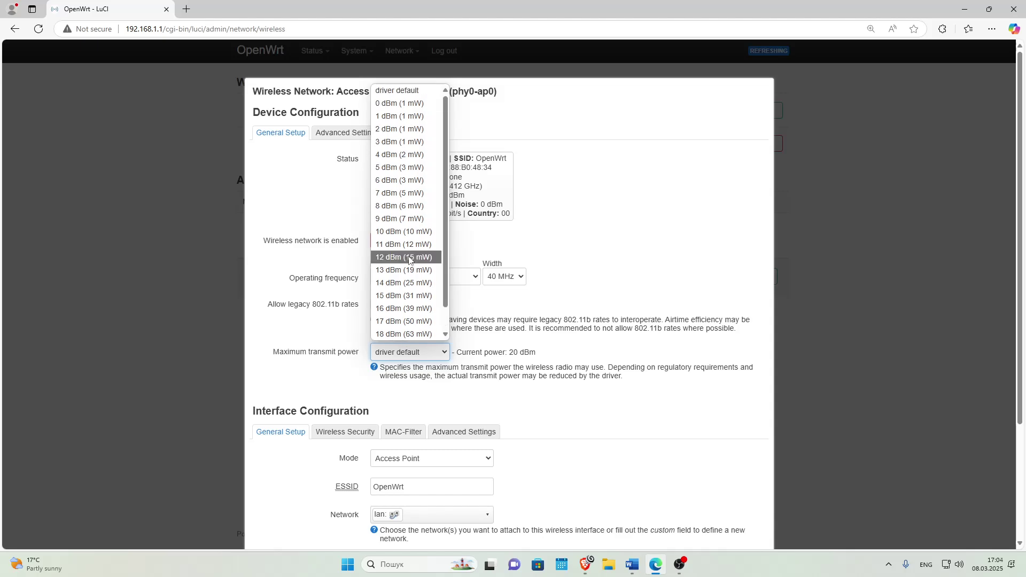
{"action": "left_click", "coordinate": [409, 321]}
Keep Access Point mode and rename the ESSID from OpenWrt to 'IT Otakul'.
{"action": "scroll", "coordinate": [445, 307], "scroll_direction": "down", "scroll_amount": 3}
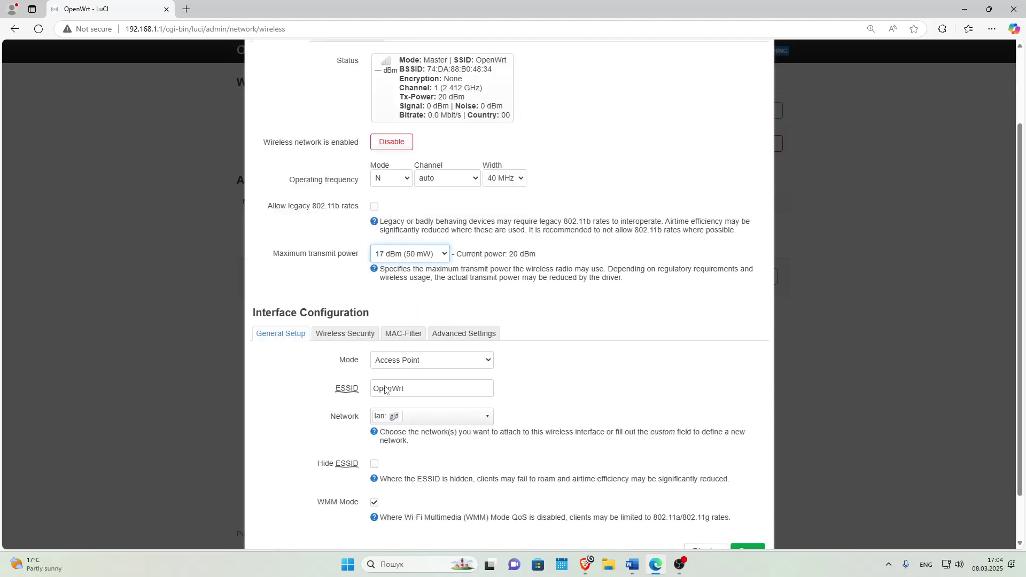
{"action": "left_click", "coordinate": [411, 303]}
{"action": "left_click", "coordinate": [406, 321]}
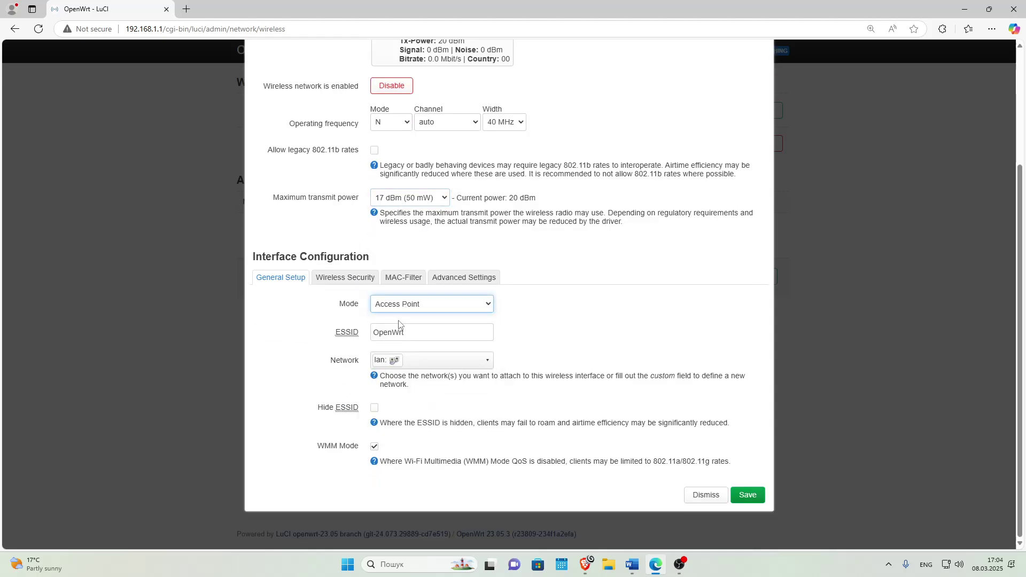
{"action": "left_click", "coordinate": [414, 332]}
{"action": "double_click", "coordinate": [415, 333]}
{"action": "type", "text": "IT Otakul"}
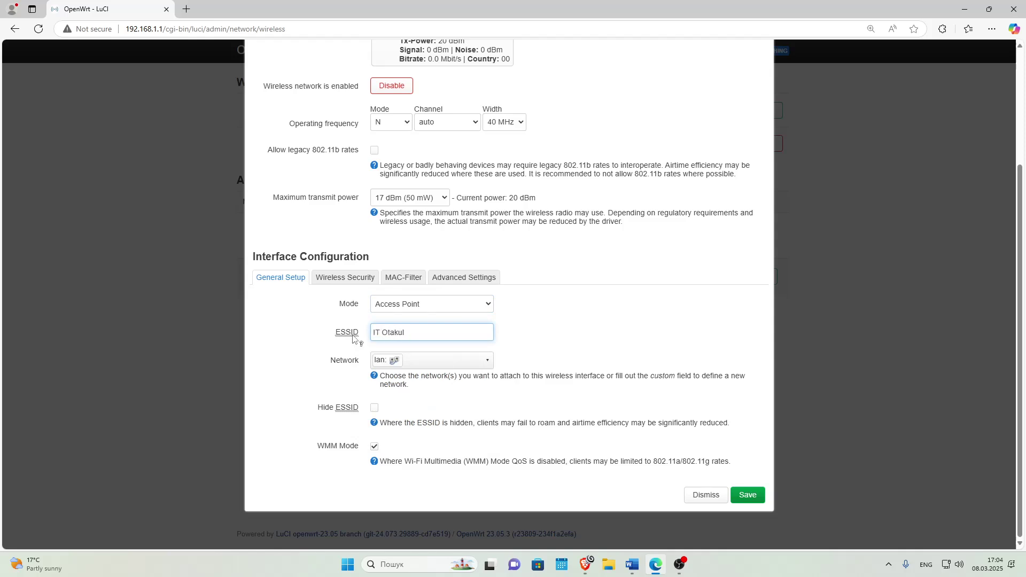
{"action": "left_click", "coordinate": [327, 277]}
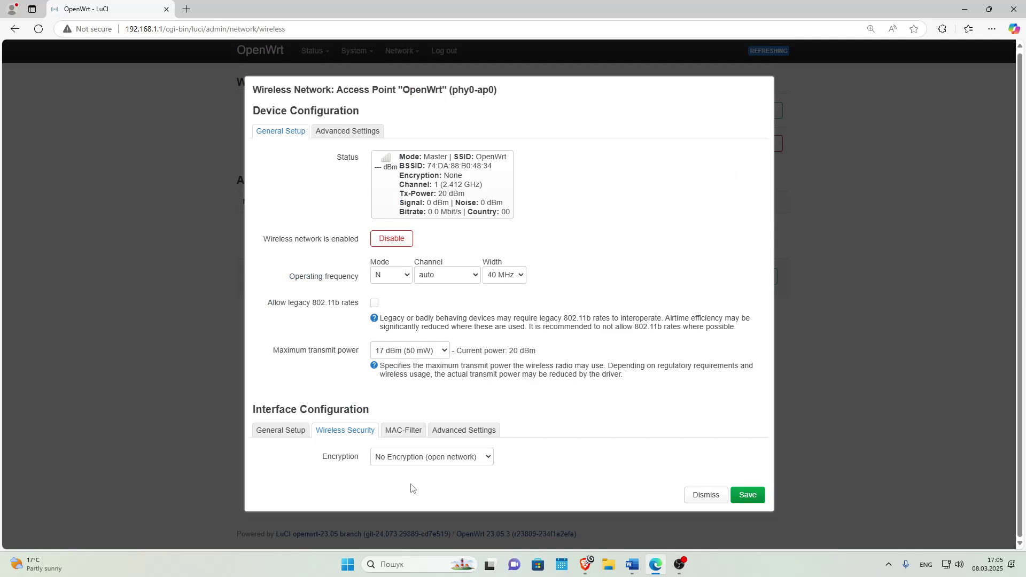
Set encryption to WPA2-PSK/WPA3-SAE Mixed Mode and enter the Wi‑Fi key.
{"action": "left_click", "coordinate": [405, 458]}
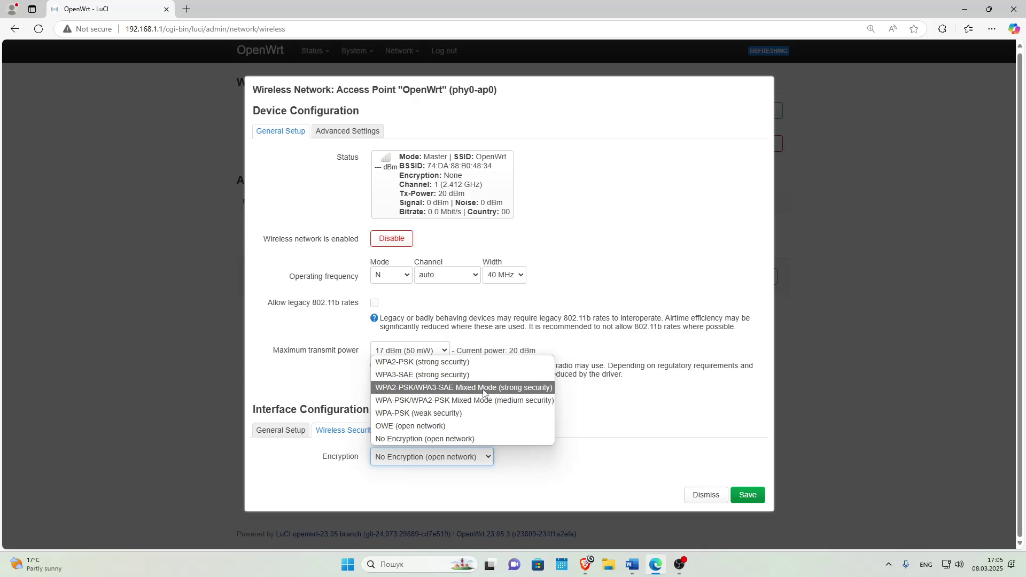
{"action": "left_click", "coordinate": [483, 392]}
{"action": "scroll", "coordinate": [412, 378], "scroll_direction": "down", "scroll_amount": 3}
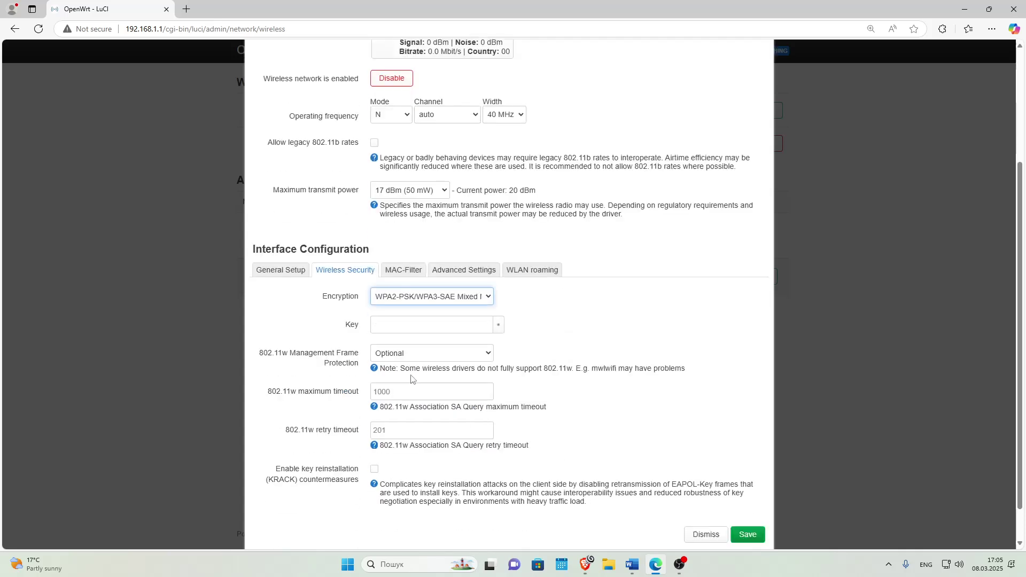
{"action": "left_click", "coordinate": [431, 325]}
{"action": "type", "text": "1234567"}
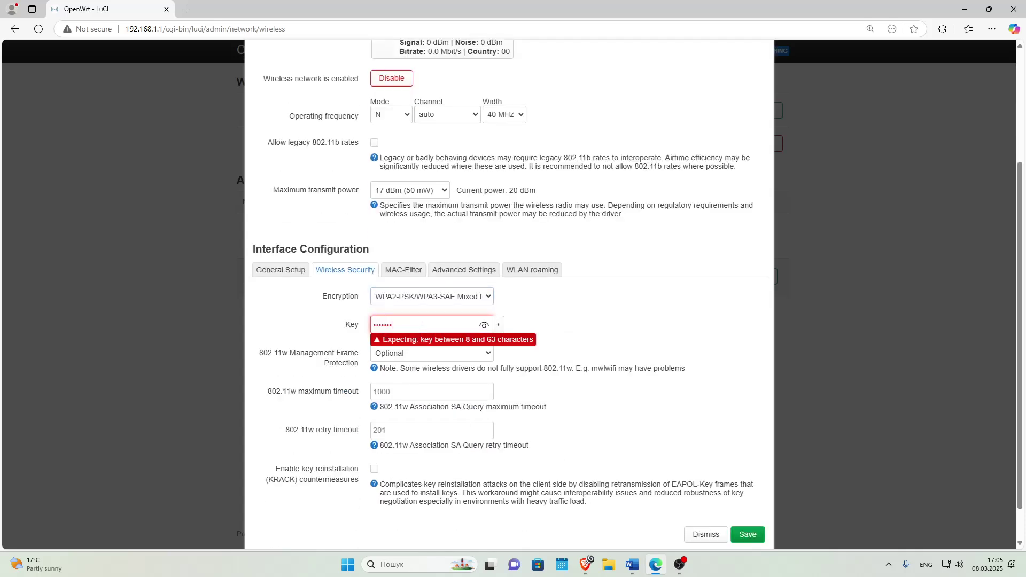
{"action": "type", "text": "89"}
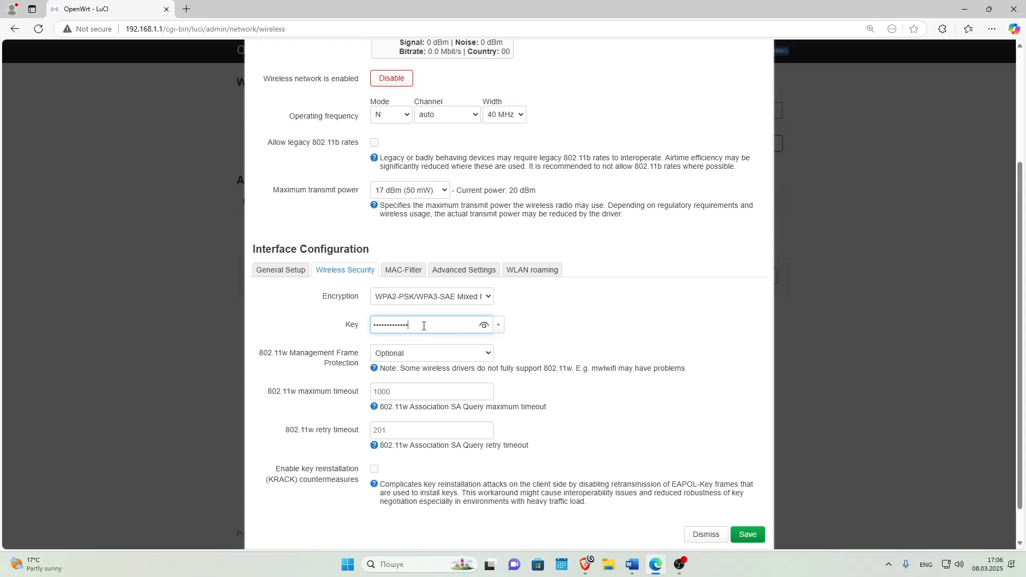
Dismiss Edge's save-password offer and apply the three pending wireless changes.
{"action": "left_click", "coordinate": [748, 534]}
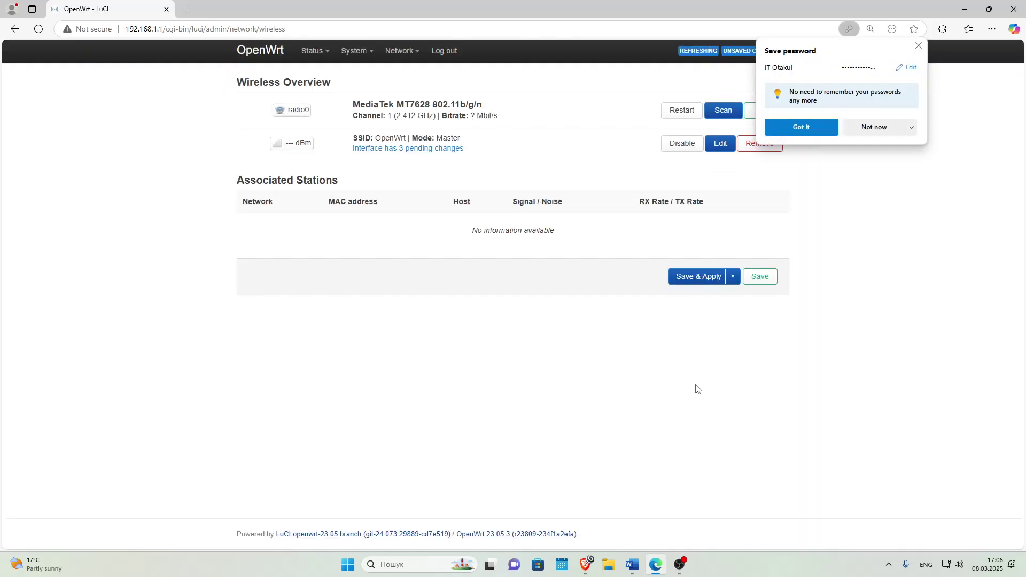
{"action": "left_click", "coordinate": [921, 158]}
{"action": "left_click", "coordinate": [692, 278]}
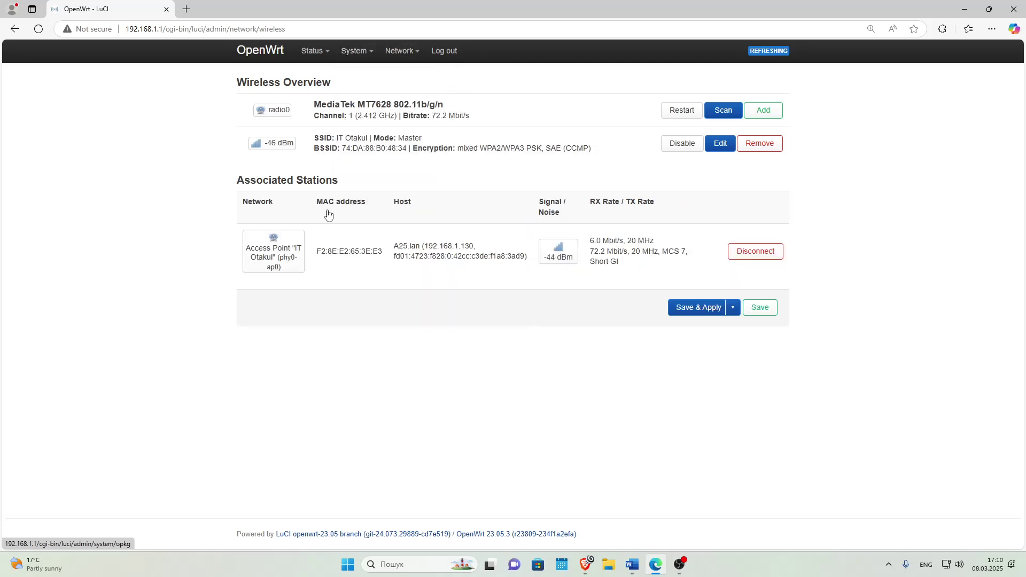
Enter and confirm a new administrator password on the Router Password tab and save it.
{"action": "mouse_move", "coordinate": [357, 52]}
{"action": "left_click", "coordinate": [370, 91]}
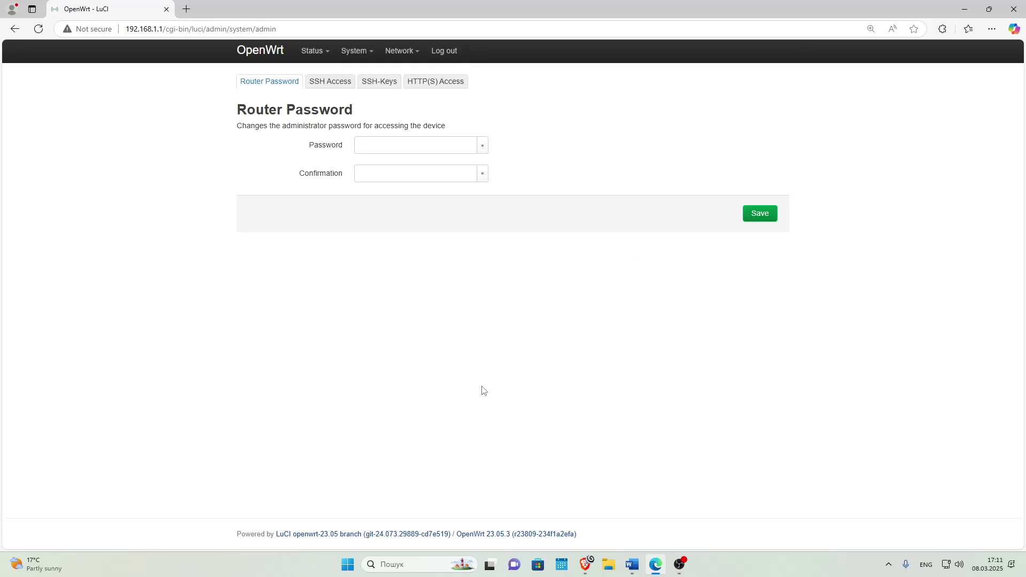
{"action": "left_click", "coordinate": [372, 141]}
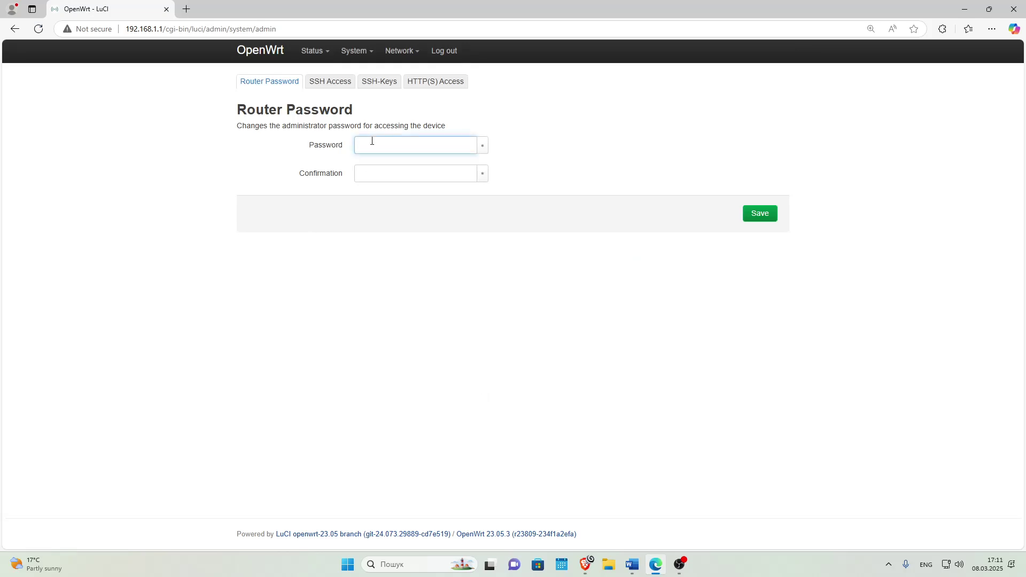
{"action": "type", "text": "************"}
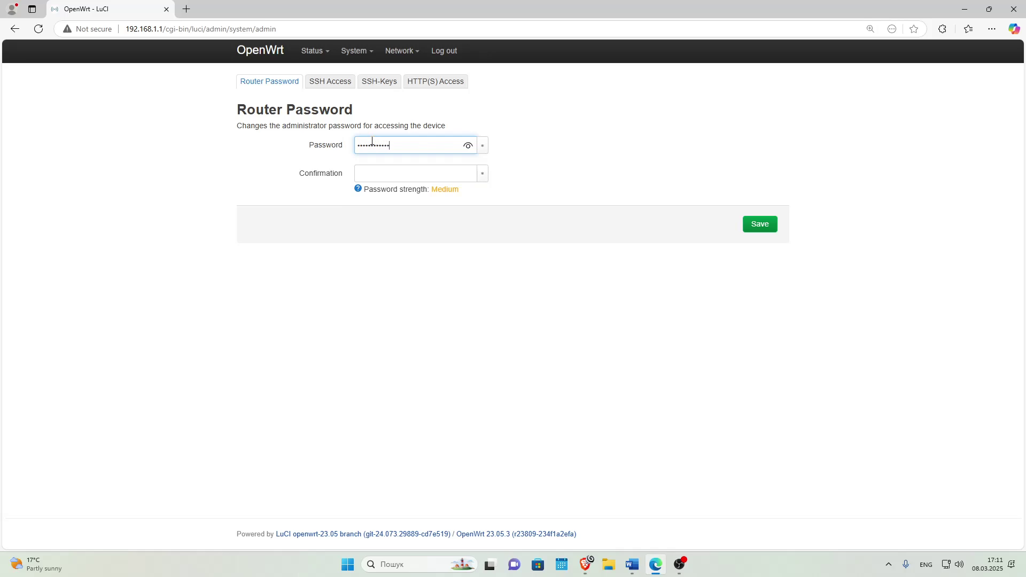
{"action": "left_click", "coordinate": [378, 170]}
{"action": "type", "text": "******"}
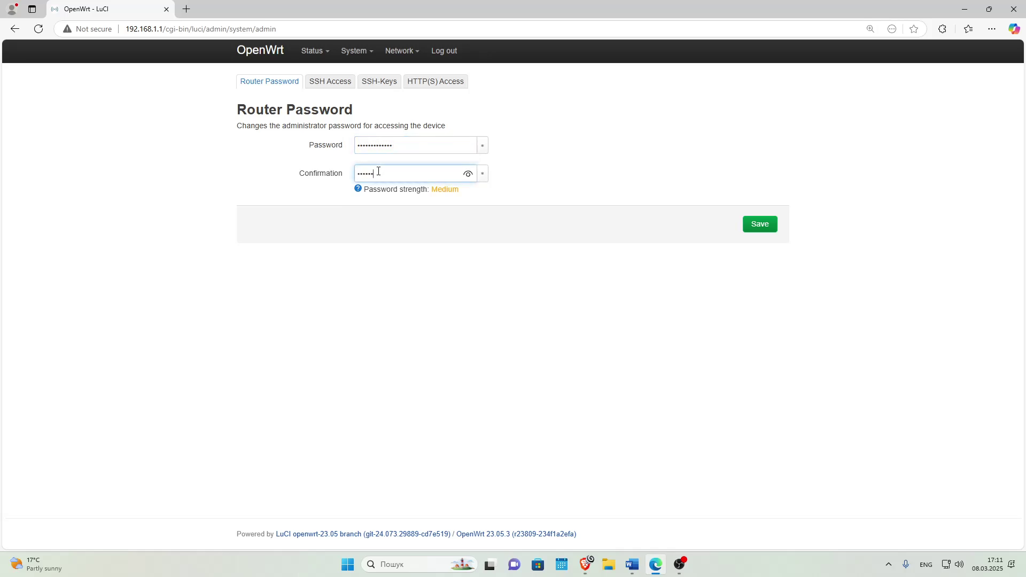
{"action": "type", "text": "******"}
{"action": "left_click", "coordinate": [758, 224]}
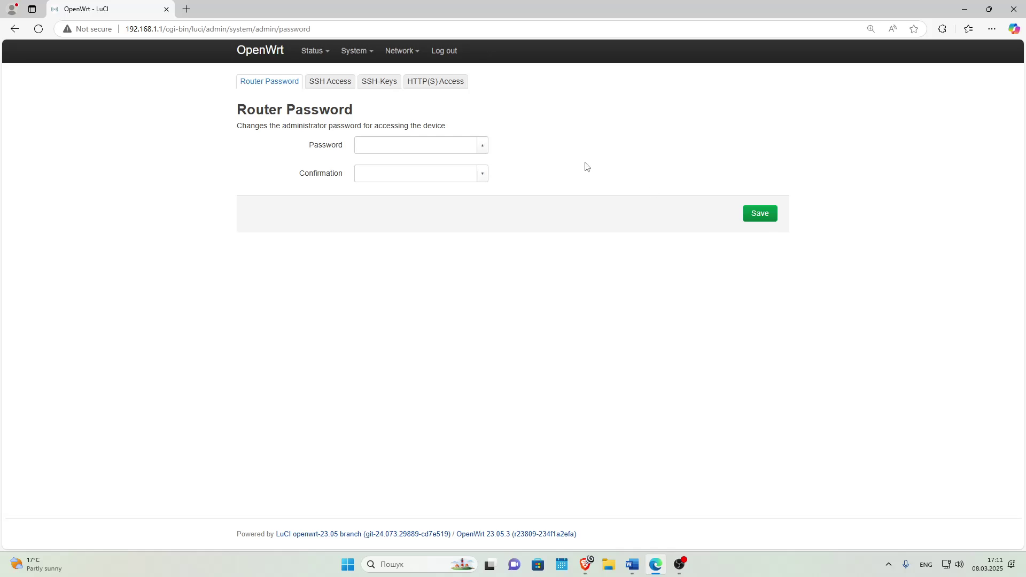
Disable SYN-flood protection, enable Drop invalid packets, and apply the firewall settings.
{"action": "mouse_move", "coordinate": [402, 51]}
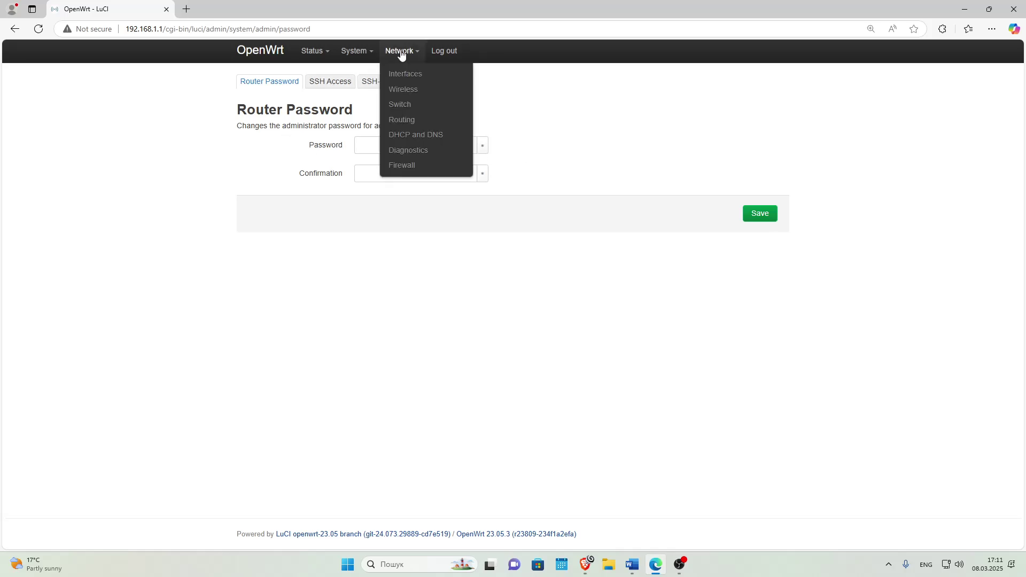
{"action": "left_click", "coordinate": [410, 168]}
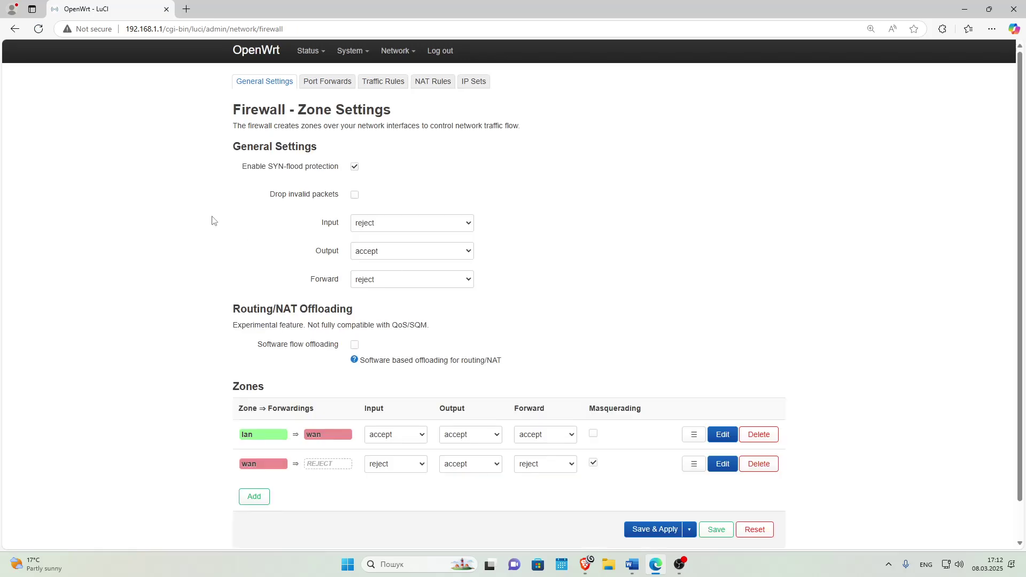
{"action": "left_click", "coordinate": [354, 170]}
{"action": "left_click", "coordinate": [356, 196]}
{"action": "scroll", "coordinate": [642, 313], "scroll_direction": "down", "scroll_amount": 1}
{"action": "left_click", "coordinate": [654, 489]}
{"action": "mouse_move", "coordinate": [352, 52]}
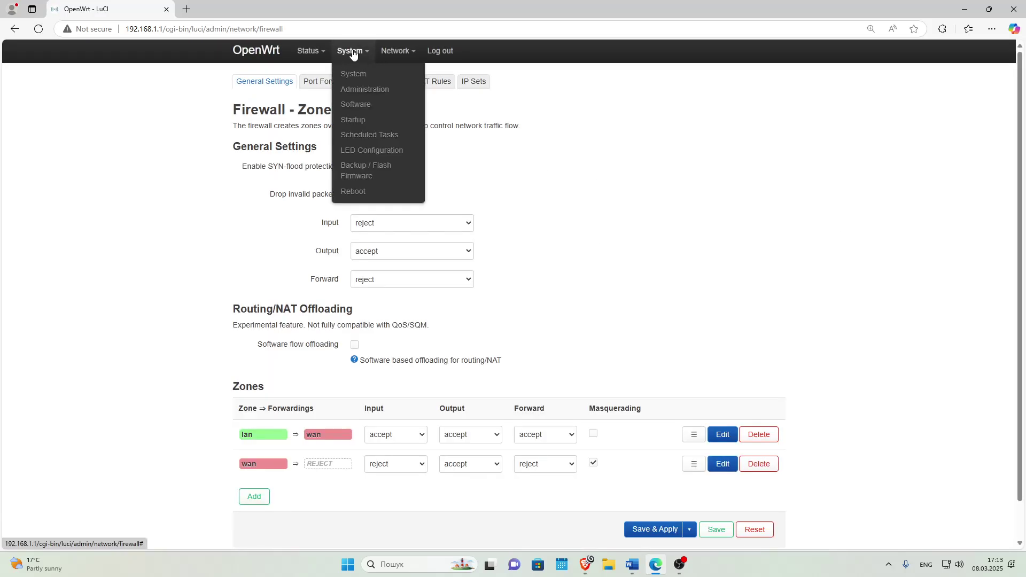
Refresh the package lists in System > Software.
{"action": "left_click", "coordinate": [356, 104]}
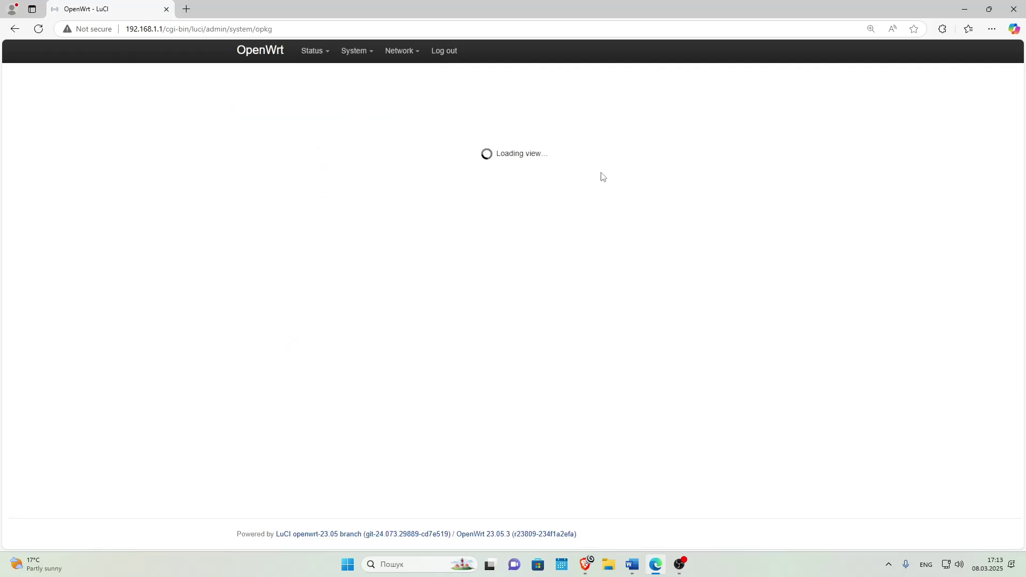
{"action": "left_click", "coordinate": [591, 146]}
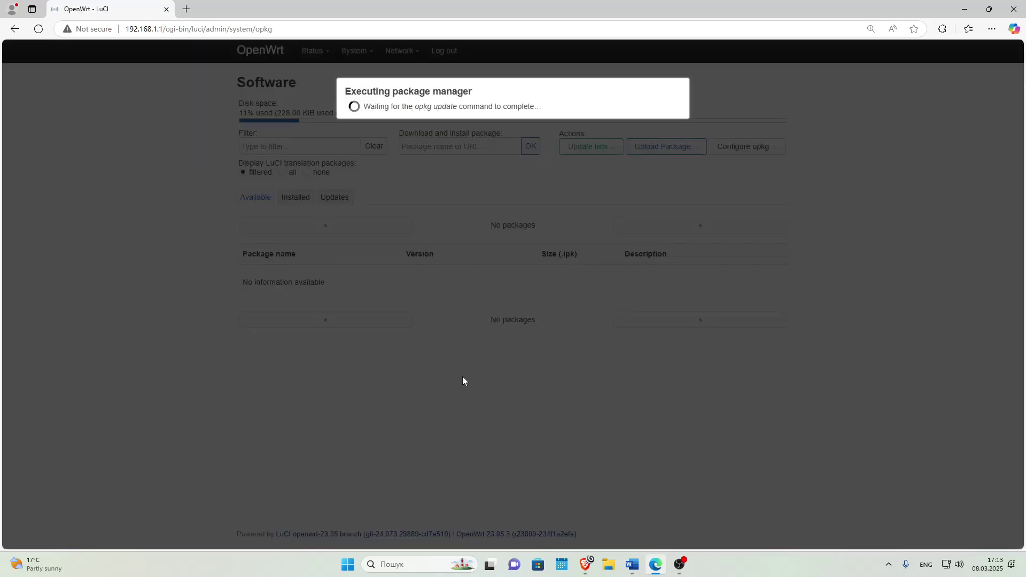
{"action": "left_click", "coordinate": [647, 495]}
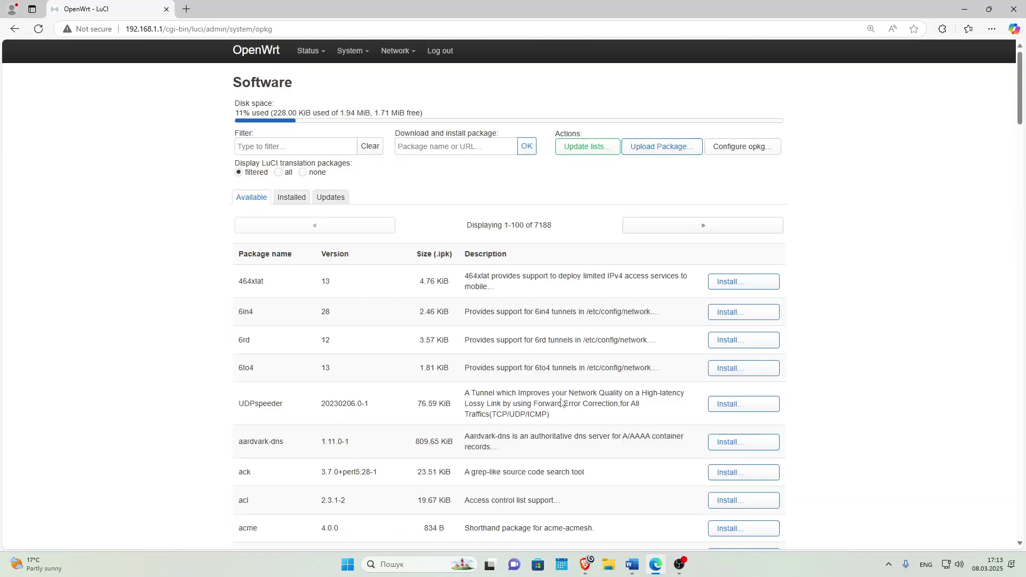
Upgrade hostapd-common from the Updates list, leaving 25 pending updates.
{"action": "scroll", "coordinate": [561, 403], "scroll_direction": "down", "scroll_amount": 20}
{"action": "scroll", "coordinate": [877, 522], "scroll_direction": "up", "scroll_amount": 1}
{"action": "left_click_drag", "start_coordinate": [1019, 404], "coordinate": [1018, 59]}
{"action": "left_click", "coordinate": [334, 199]}
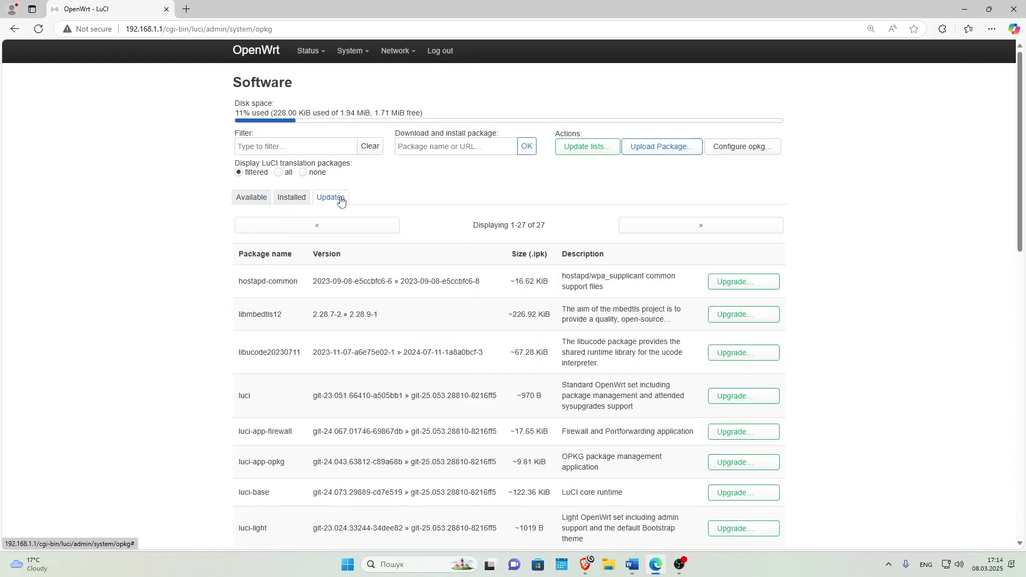
{"action": "left_click", "coordinate": [744, 281]}
{"action": "left_click", "coordinate": [686, 230]}
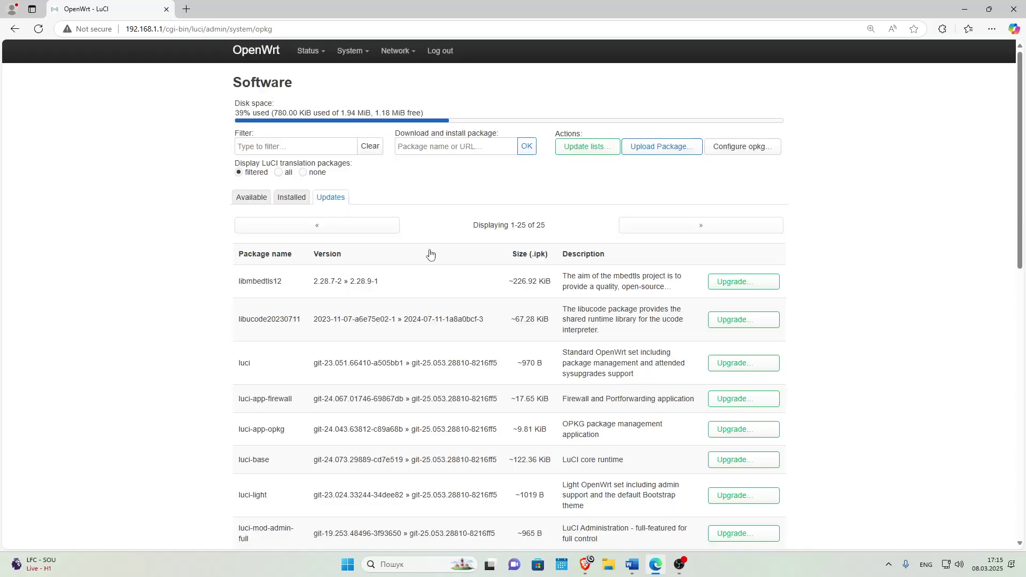
{"action": "mouse_move", "coordinate": [398, 54]}
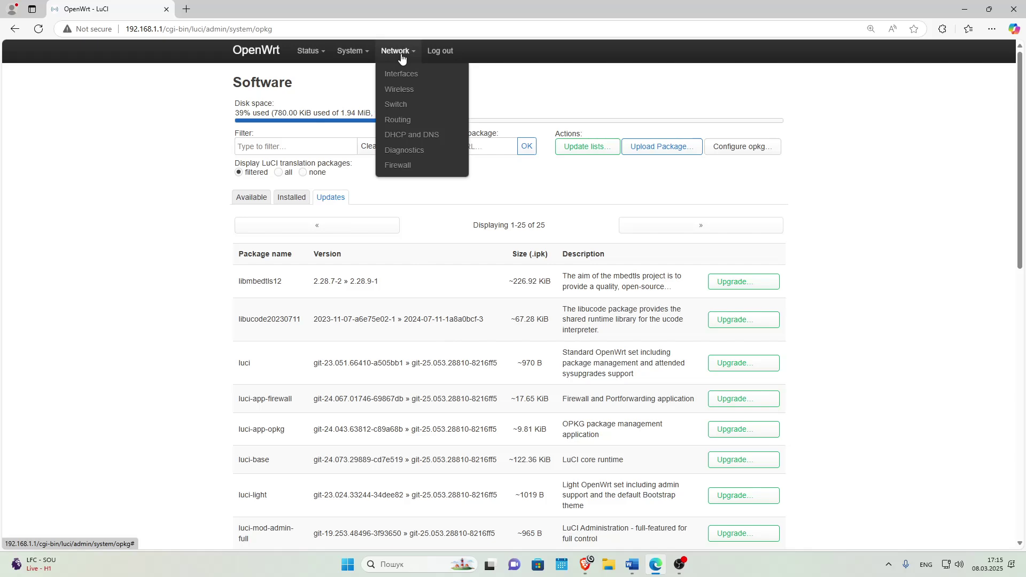
Add 8.8.8.8 and 1.1.1.1 as DNS forwards in DHCP and DNS, then save and apply.
{"action": "left_click", "coordinate": [415, 138]}
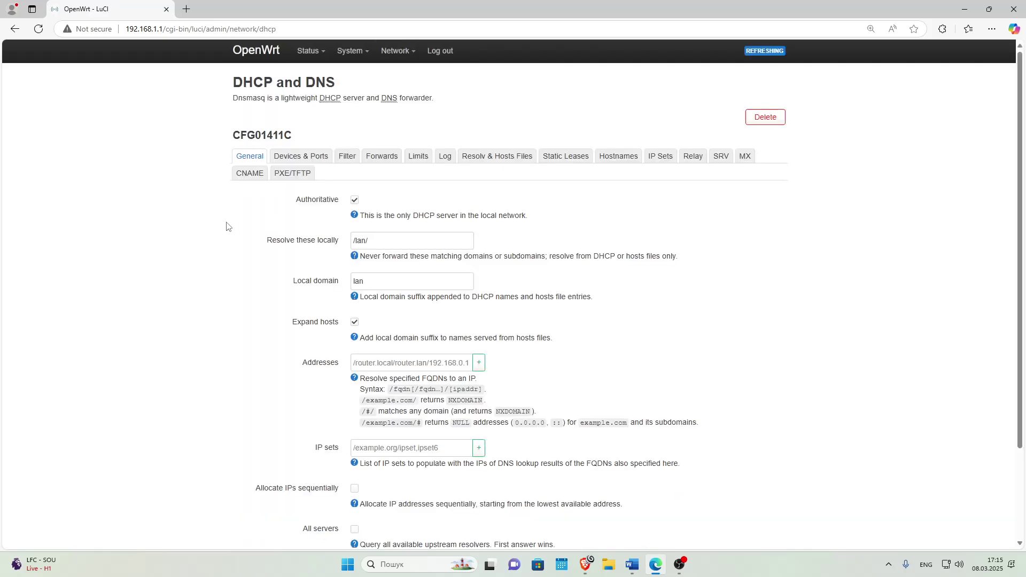
{"action": "left_click", "coordinate": [384, 157]}
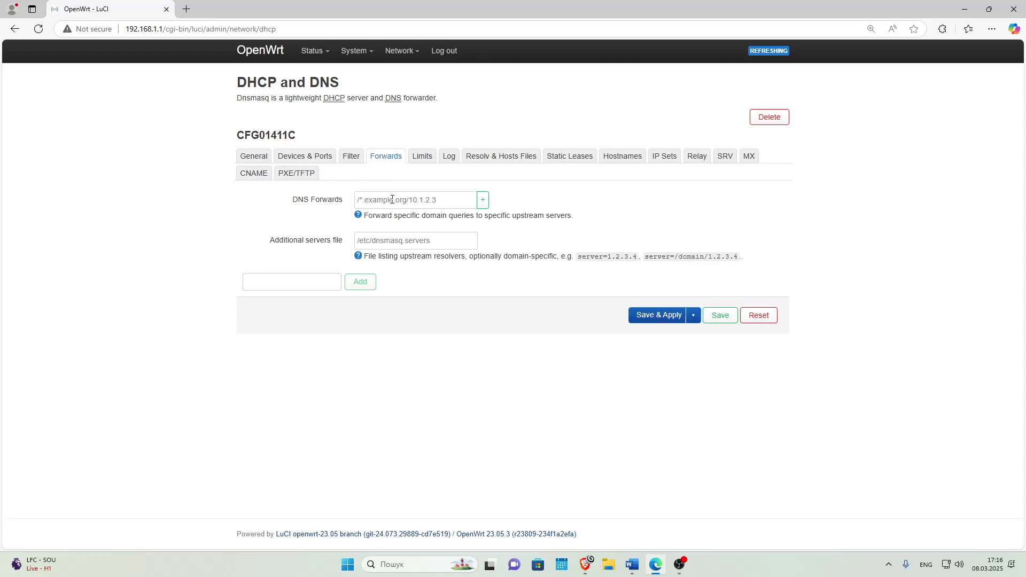
{"action": "left_click", "coordinate": [475, 203]}
{"action": "type", "text": "8.8.8.8"}
{"action": "key", "text": "Return"}
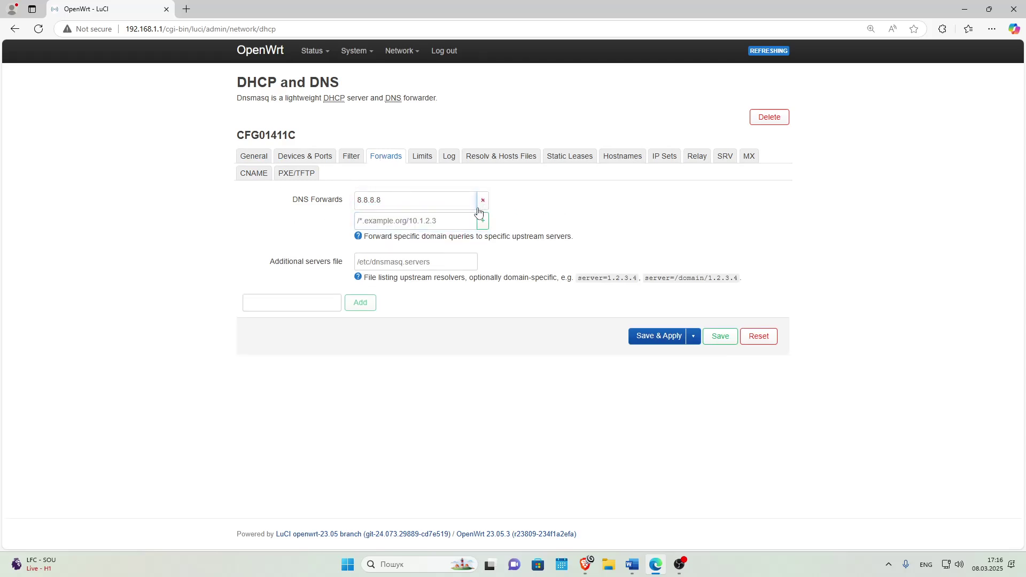
{"action": "type", "text": "1.1.1.1"}
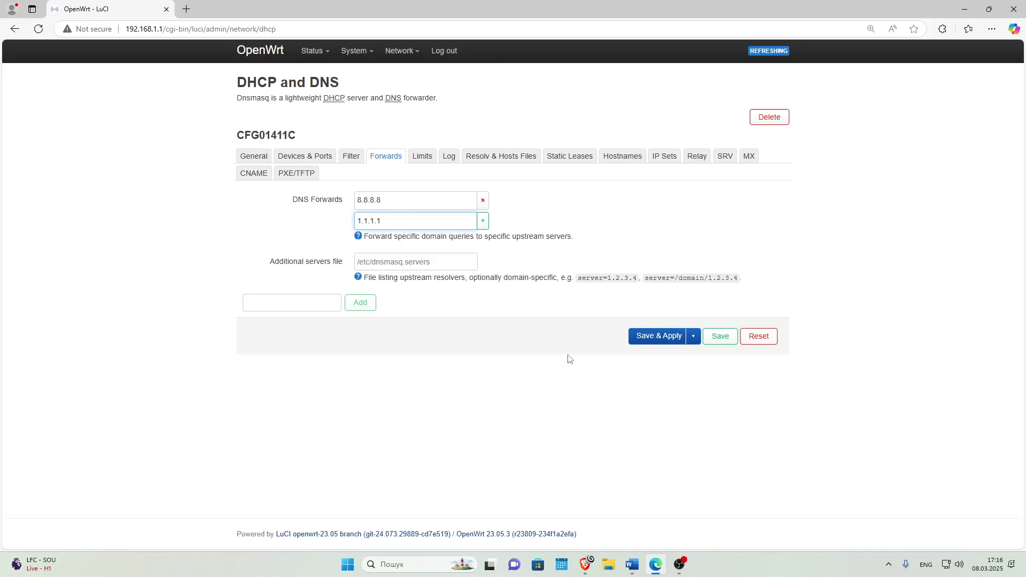
{"action": "left_click", "coordinate": [653, 339]}
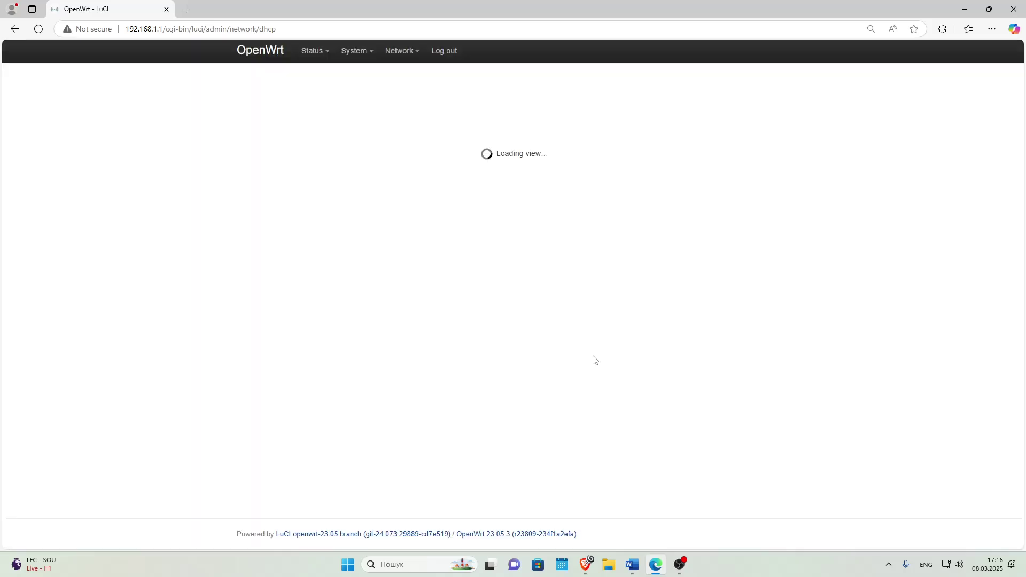
Open the Network Diagnostics page and select the openwrt.org IPv4 ping target.
{"action": "mouse_move", "coordinate": [398, 52]}
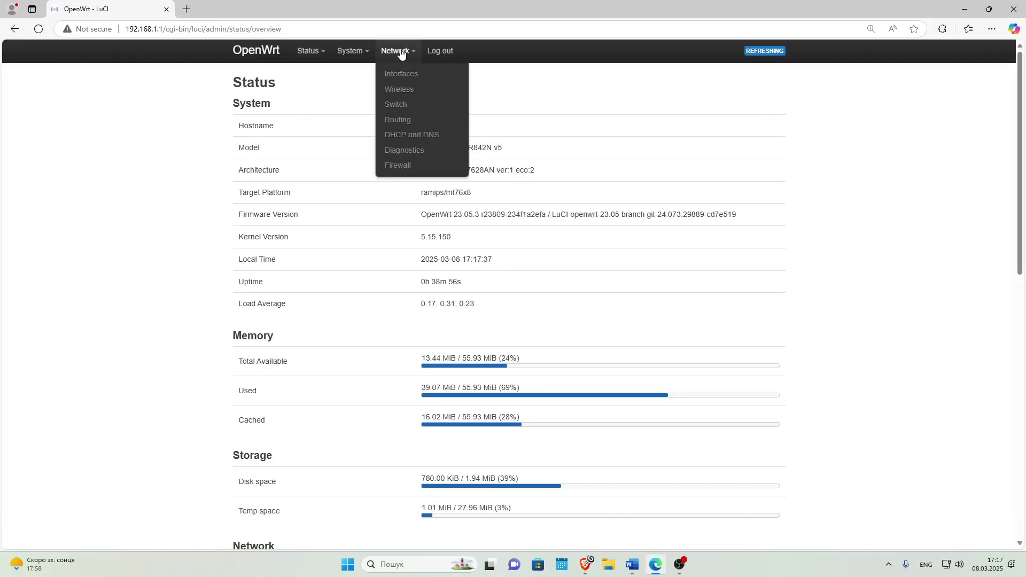
{"action": "left_click", "coordinate": [404, 151]}
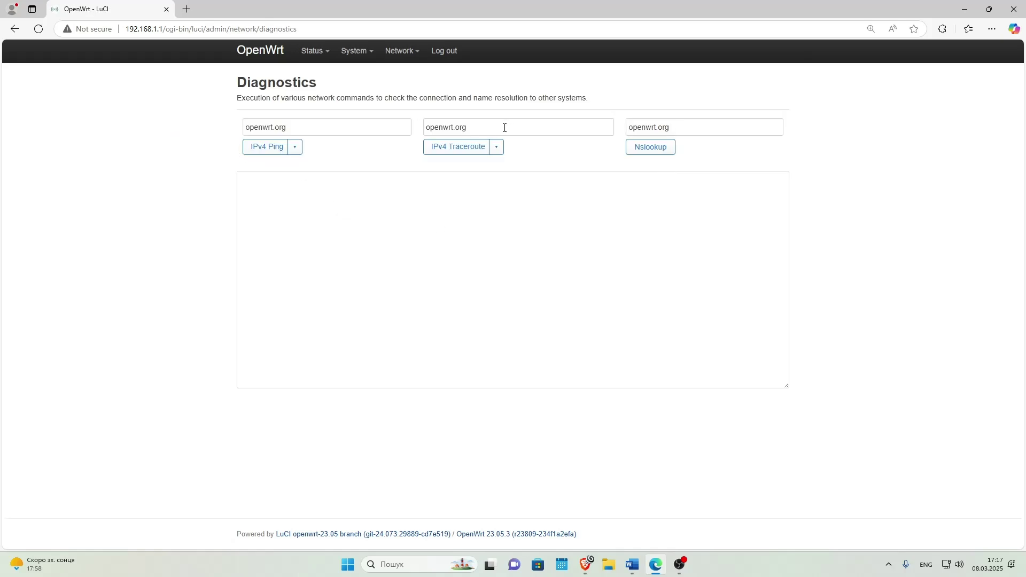
{"action": "left_click_drag", "start_coordinate": [332, 131], "coordinate": [133, 143]}
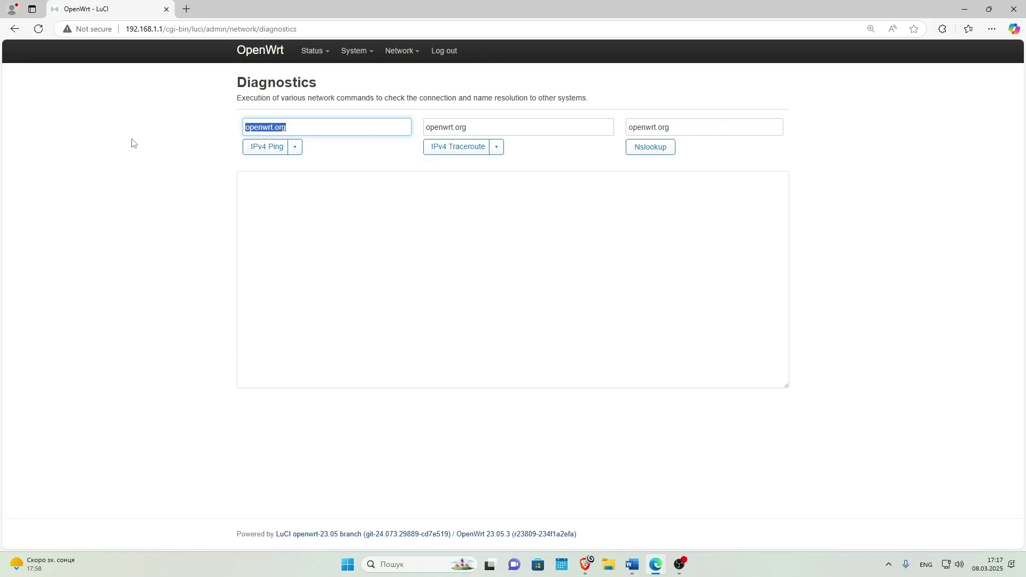